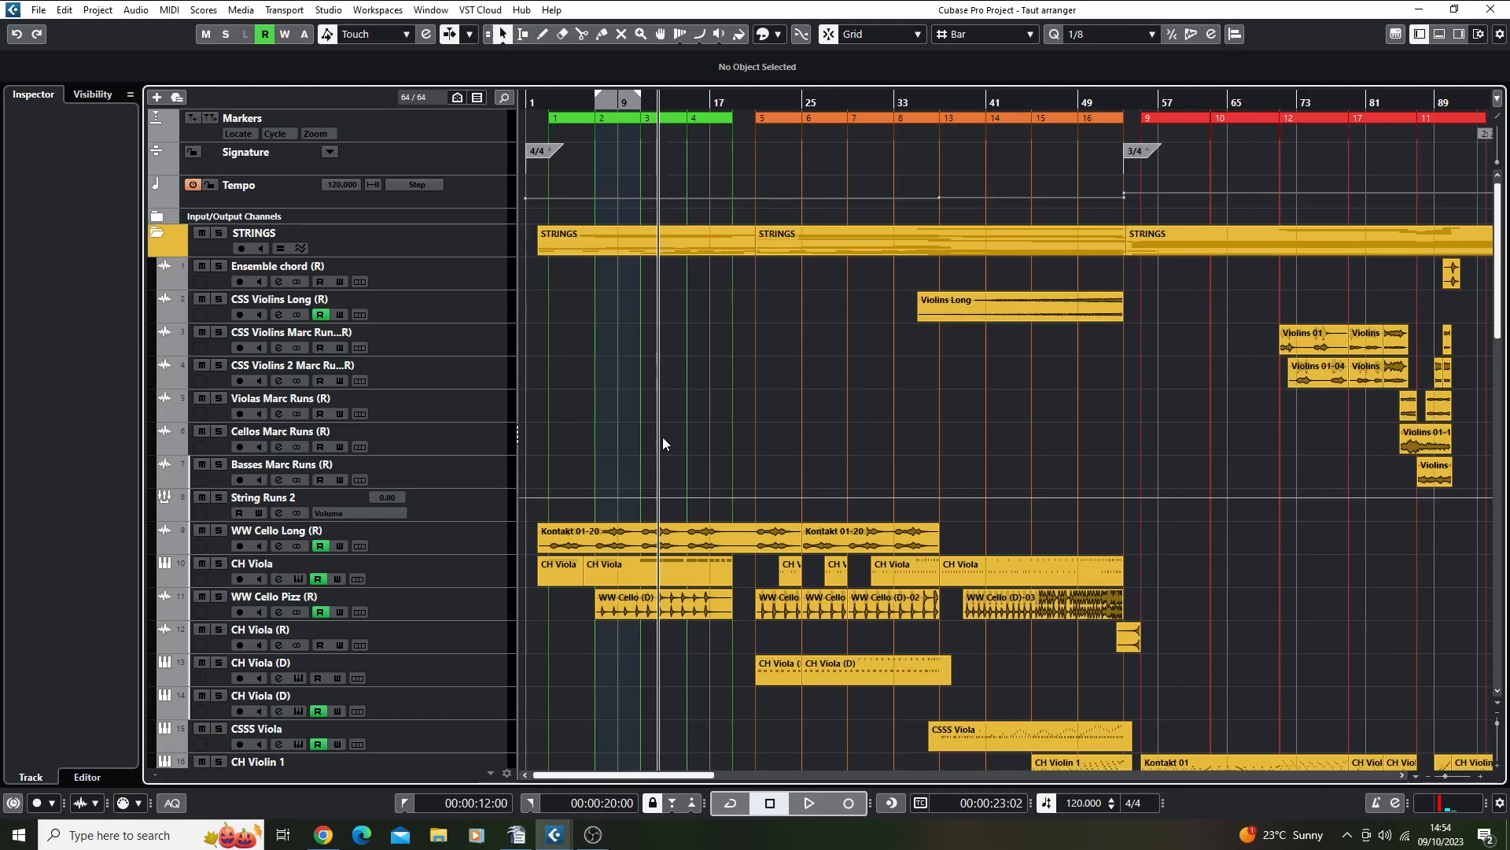
Play a short passage of the piece from about bar 3.
{"action": "left_click", "coordinate": [546, 111]}
{"action": "key", "text": "space"}
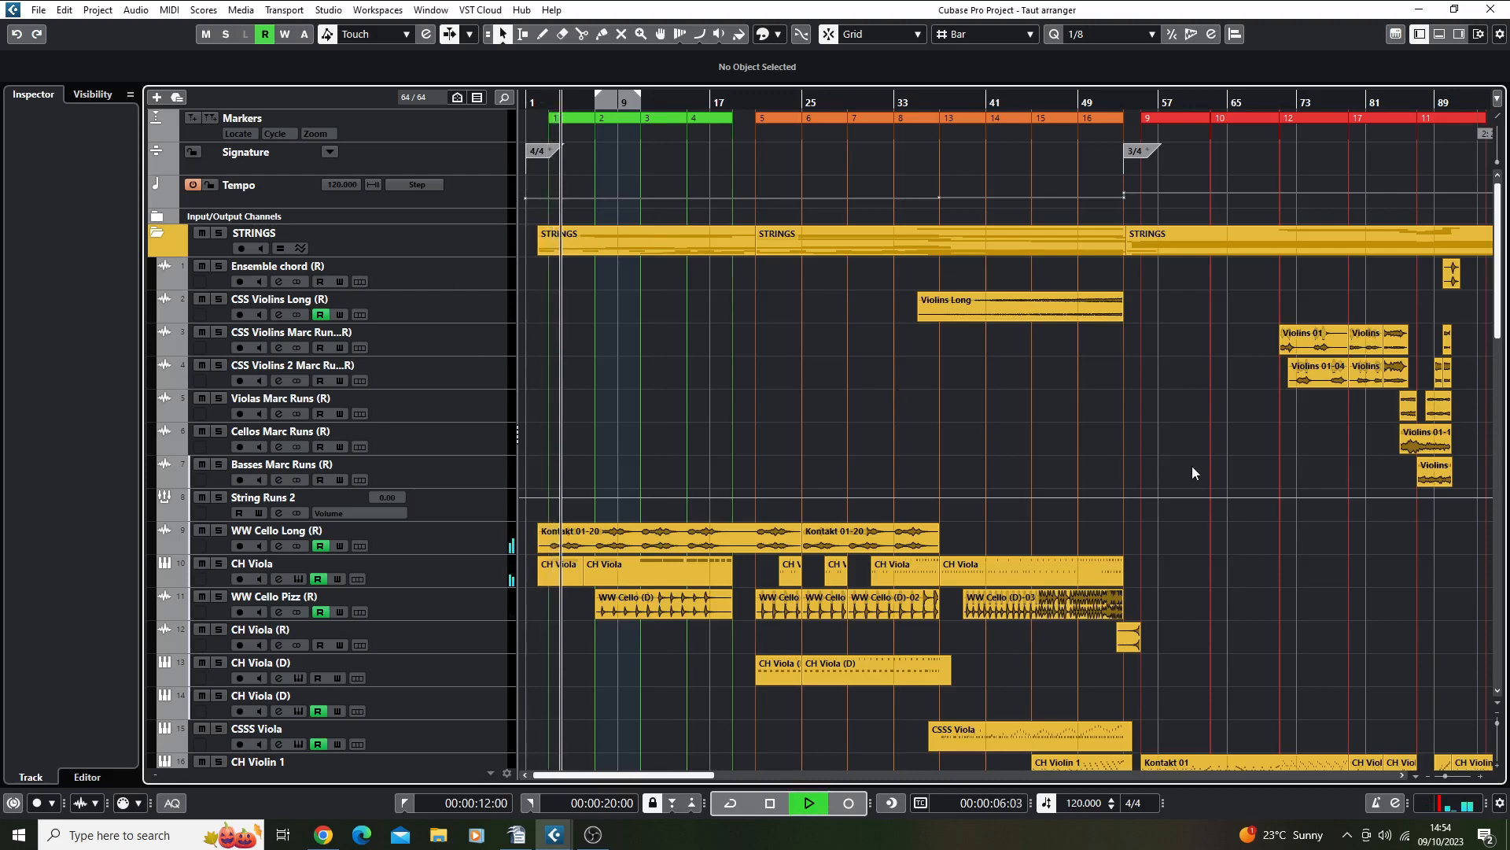
{"action": "scroll", "coordinate": [772, 243], "scroll_direction": "down", "scroll_amount": 4}
{"action": "scroll", "coordinate": [772, 244], "scroll_direction": "right", "scroll_amount": 5}
{"action": "key", "text": "space"}
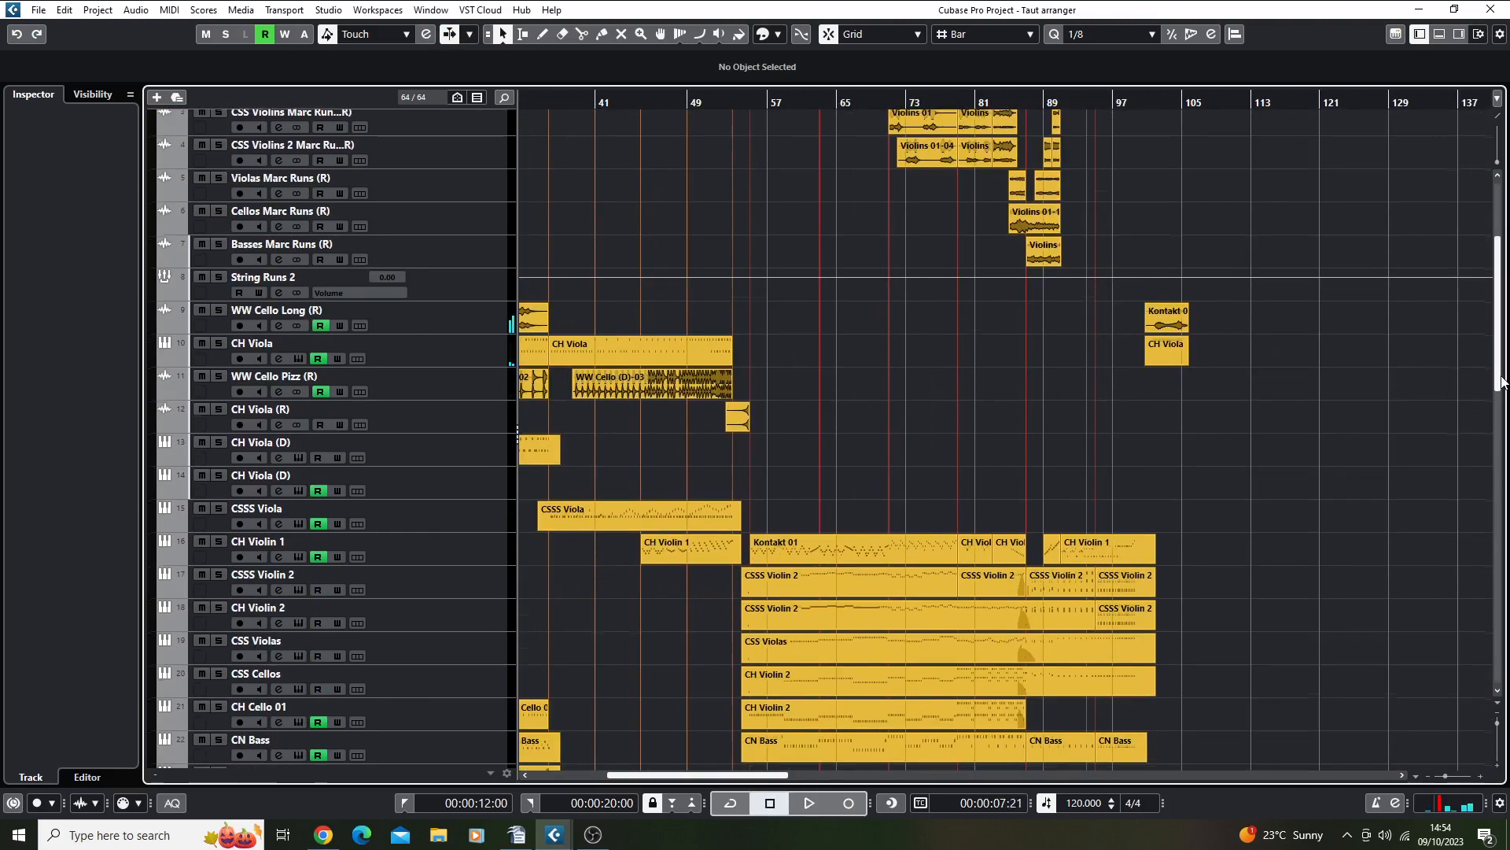
Examine the whole arrangement through to its end, including a compact overview of all tracks with reduced track heights.
{"action": "scroll", "coordinate": [1501, 381], "scroll_direction": "up", "scroll_amount": 5}
{"action": "scroll", "coordinate": [1353, 403], "scroll_direction": "right", "scroll_amount": 10}
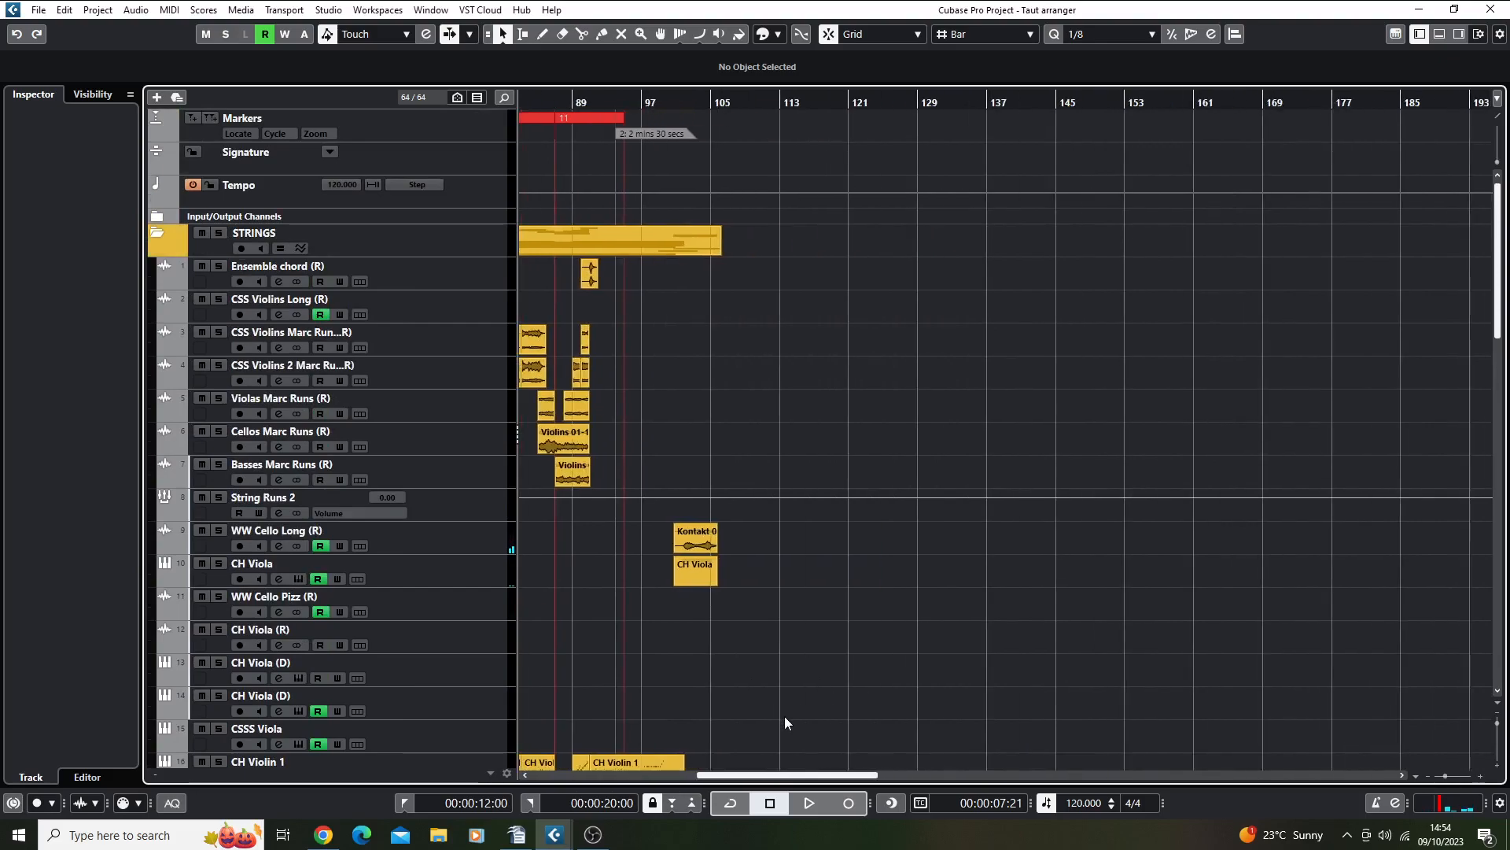
{"action": "scroll", "coordinate": [785, 716], "scroll_direction": "left", "scroll_amount": 15}
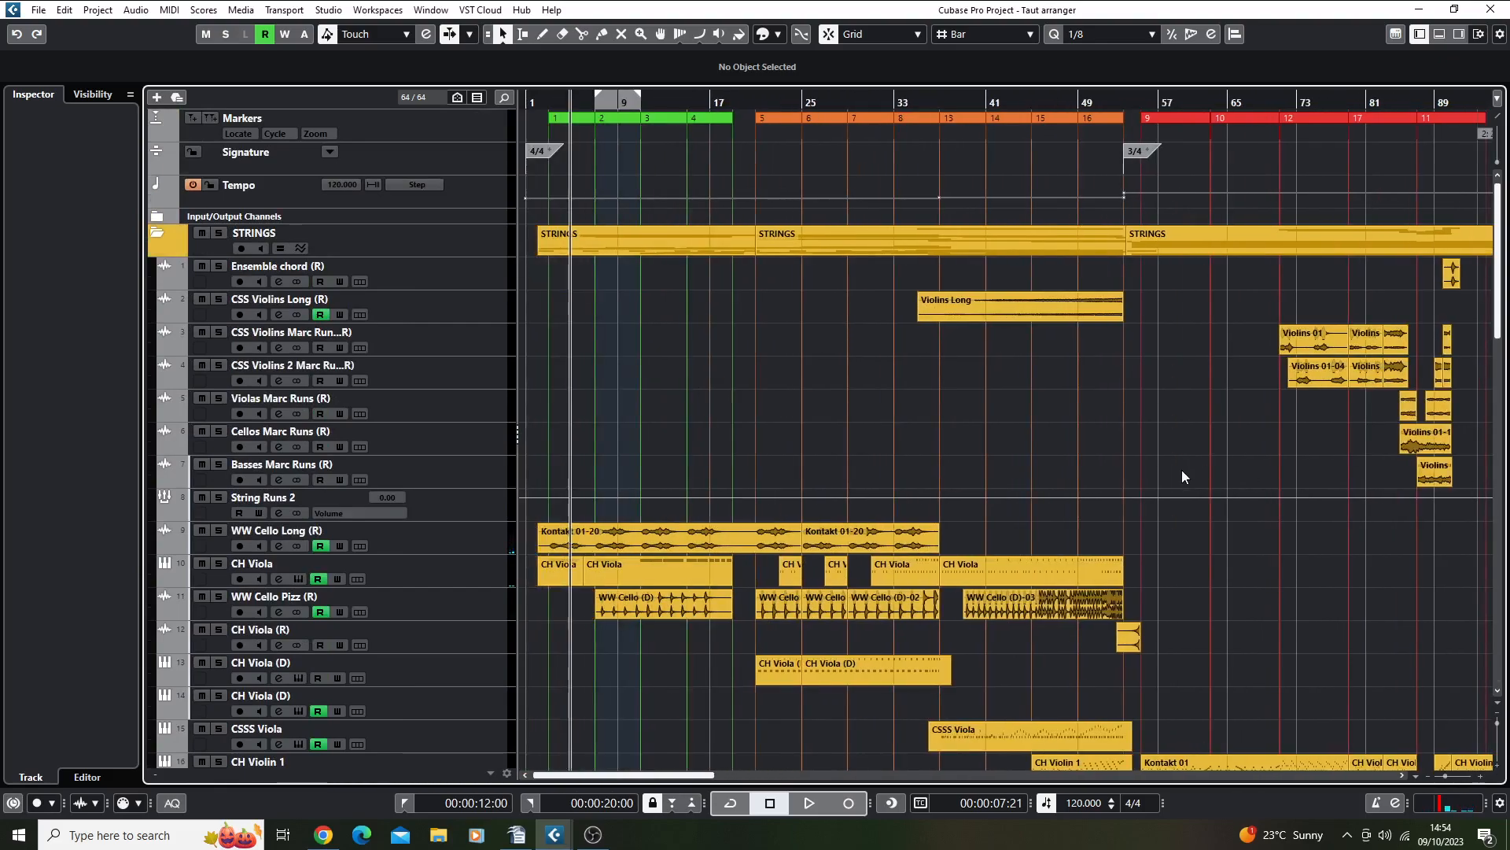
{"action": "mouse_move", "coordinate": [1496, 314]}
{"action": "left_mouse_down"}
{"action": "mouse_move", "coordinate": [1495, 664]}
{"action": "mouse_move", "coordinate": [1496, 314]}
{"action": "left_mouse_up"}
{"action": "left_click_drag", "start_coordinate": [1497, 721], "coordinate": [1497, 715]}
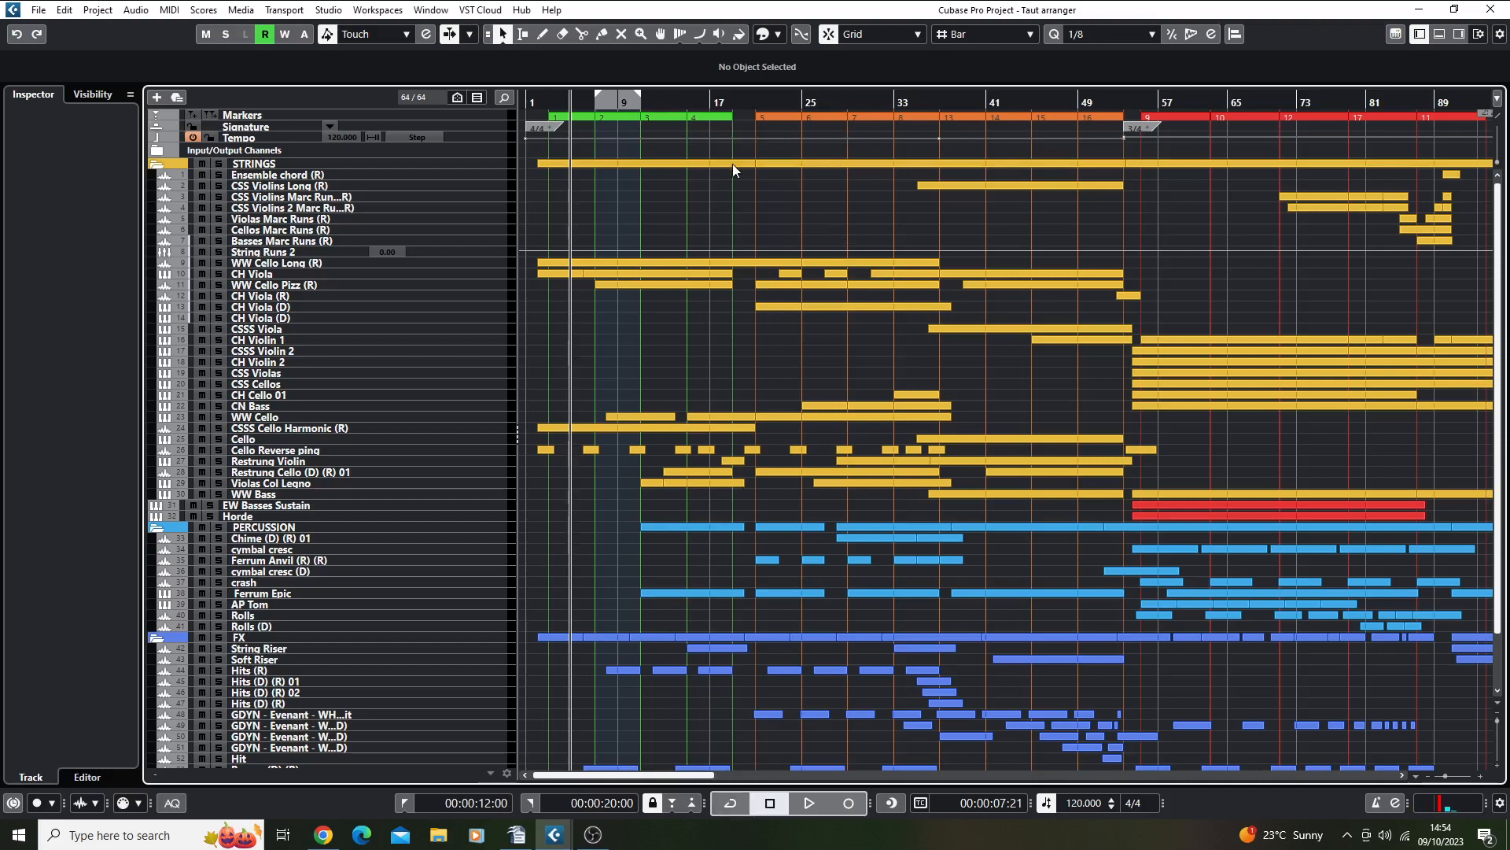
{"action": "left_click", "coordinate": [1499, 770]}
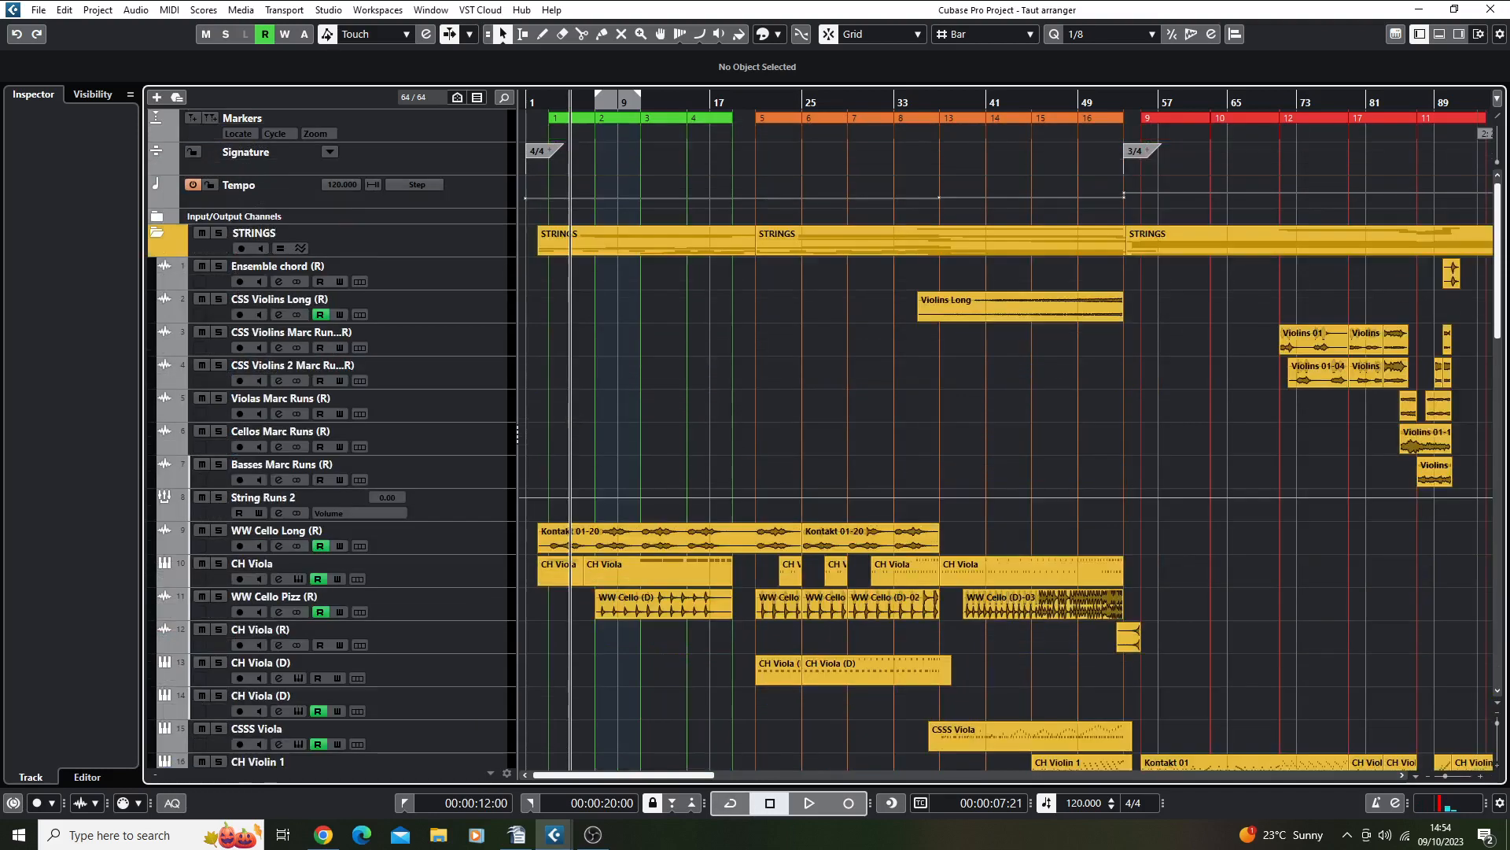
Select the string events between about bars 25 and 53 across the tracks, and clear the selection.
{"action": "left_click_drag", "start_coordinate": [844, 211], "coordinate": [1023, 732]}
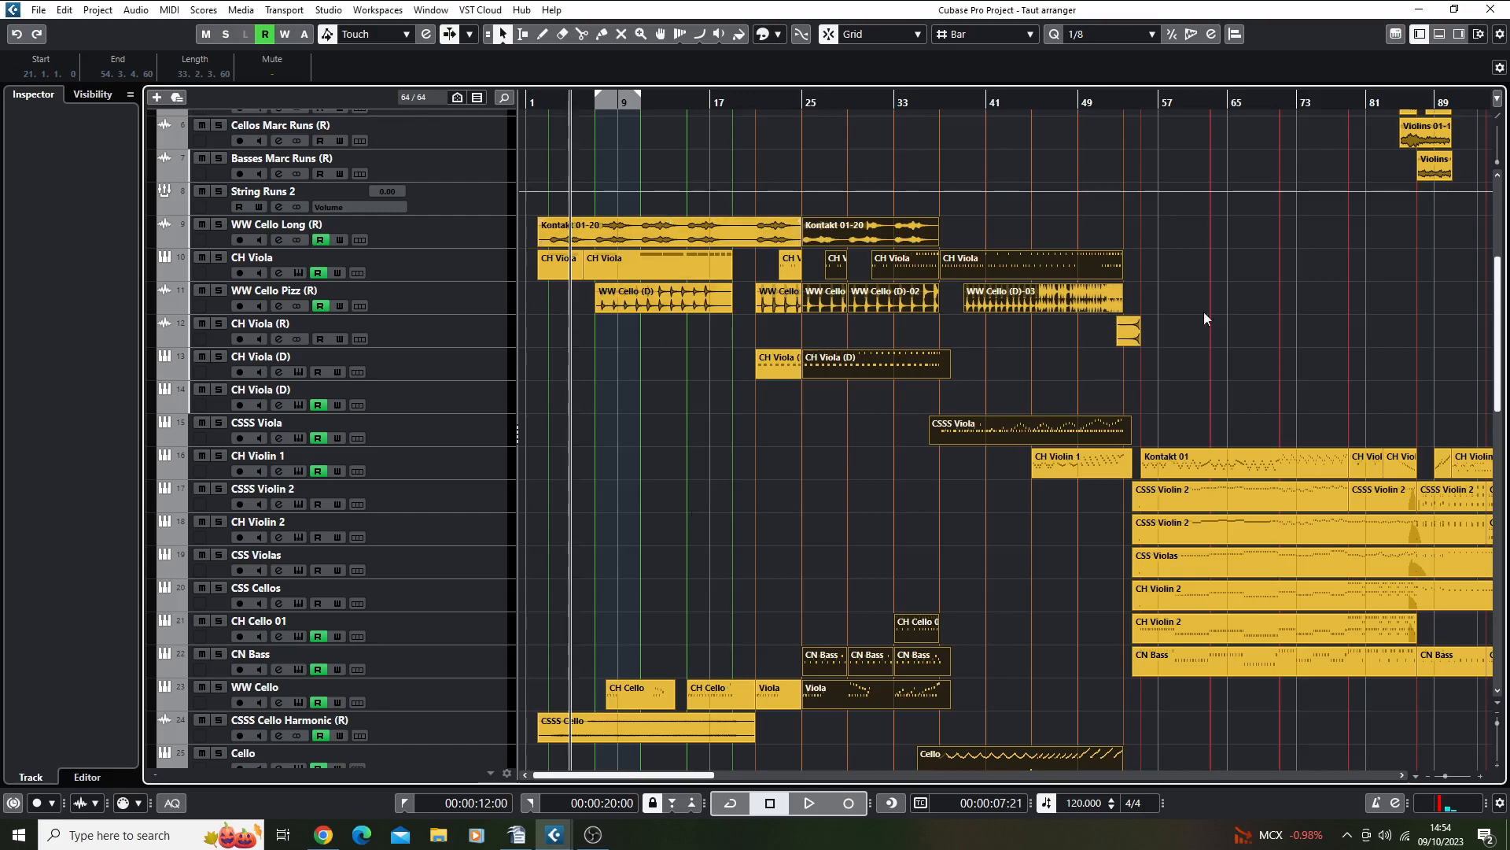
{"action": "left_click", "coordinate": [1295, 365]}
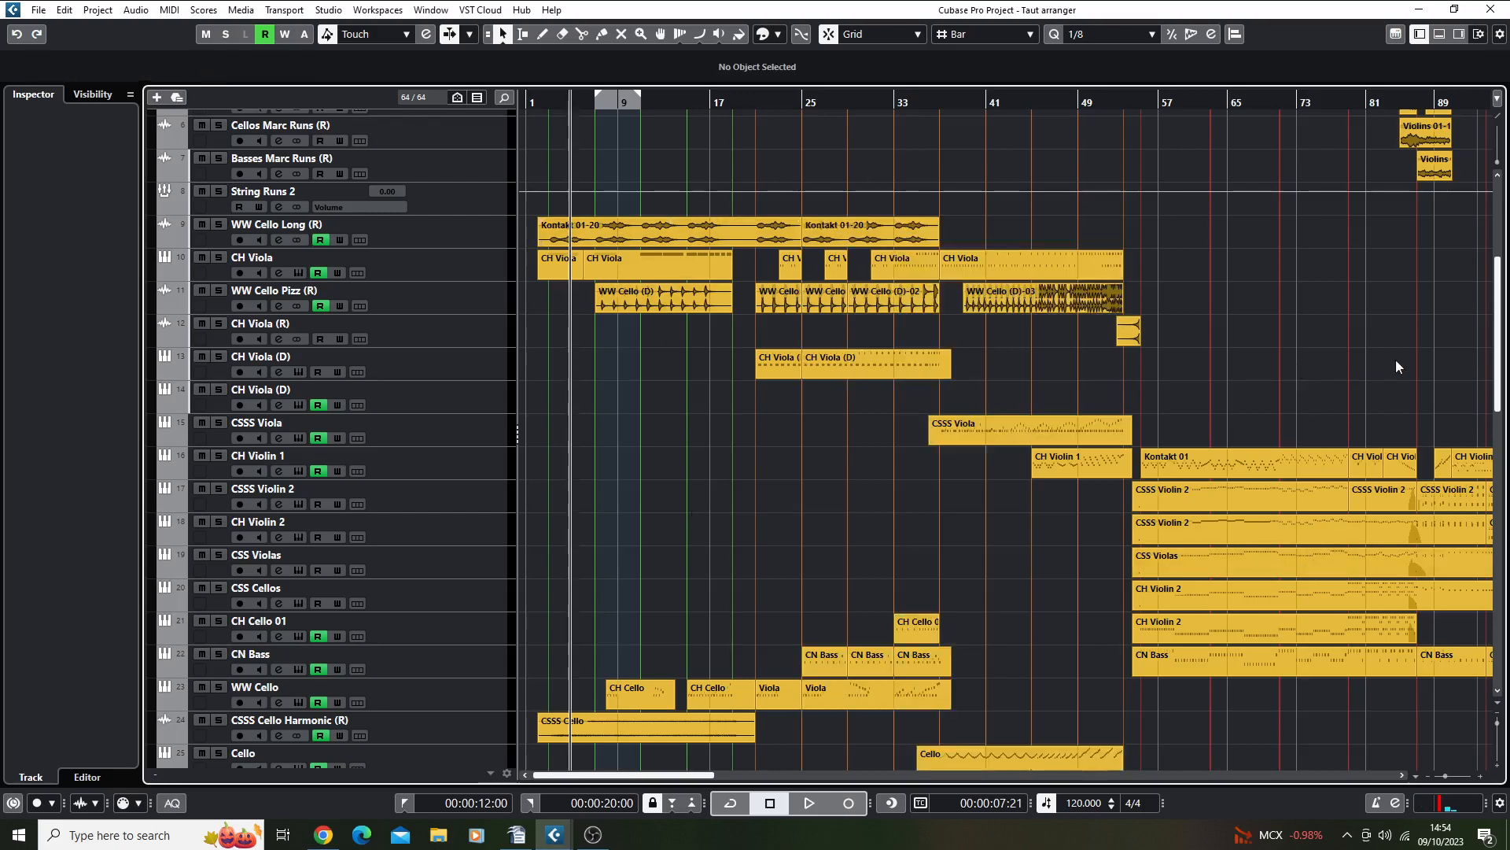
{"action": "left_click_drag", "start_coordinate": [1498, 358], "coordinate": [1497, 268]}
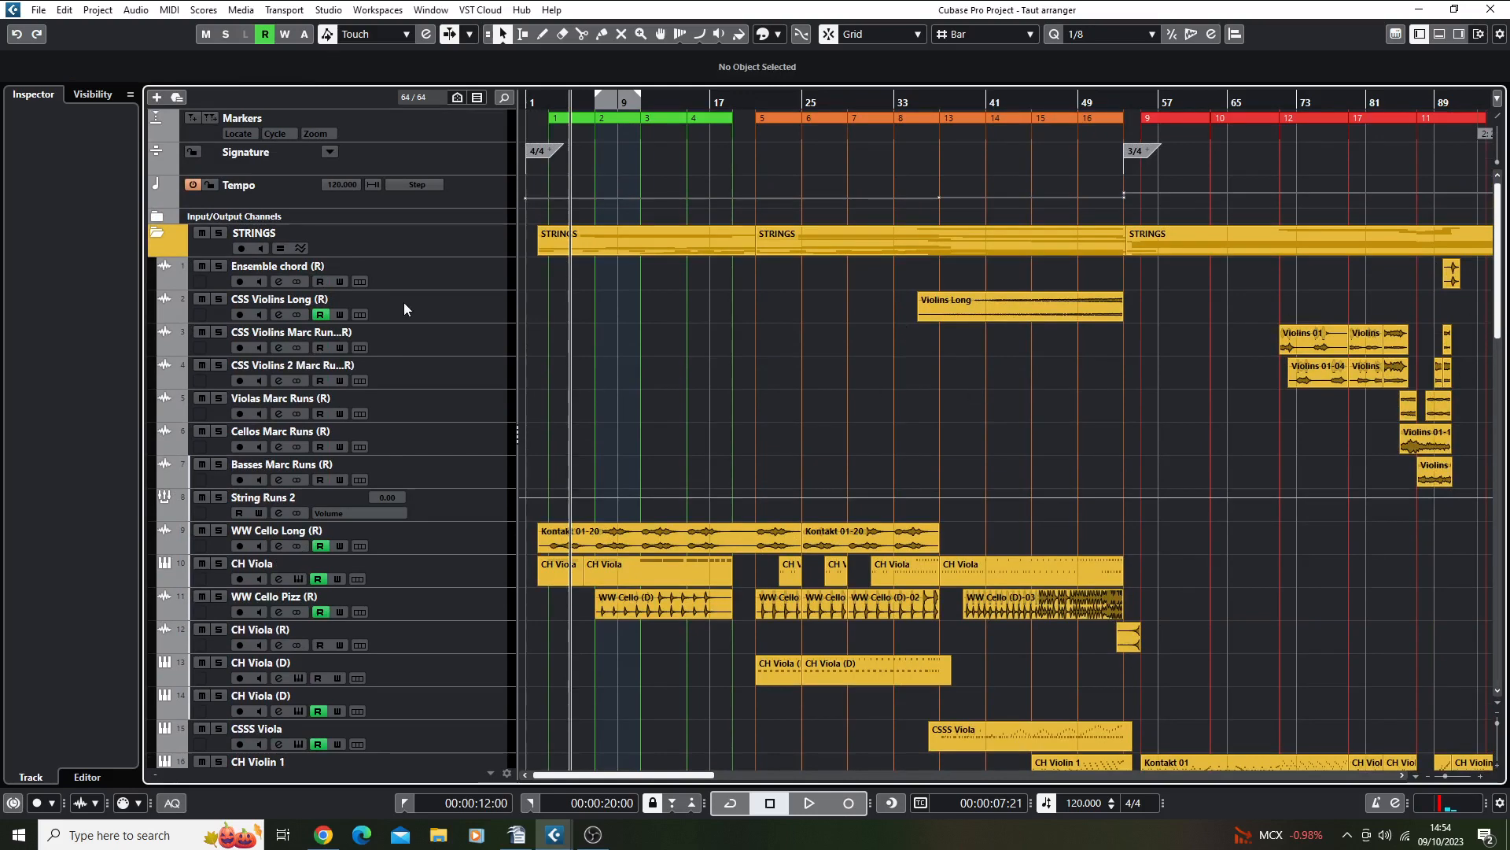
Add an Arranger track to the project below the Signature track.
{"action": "right_click", "coordinate": [460, 159]}
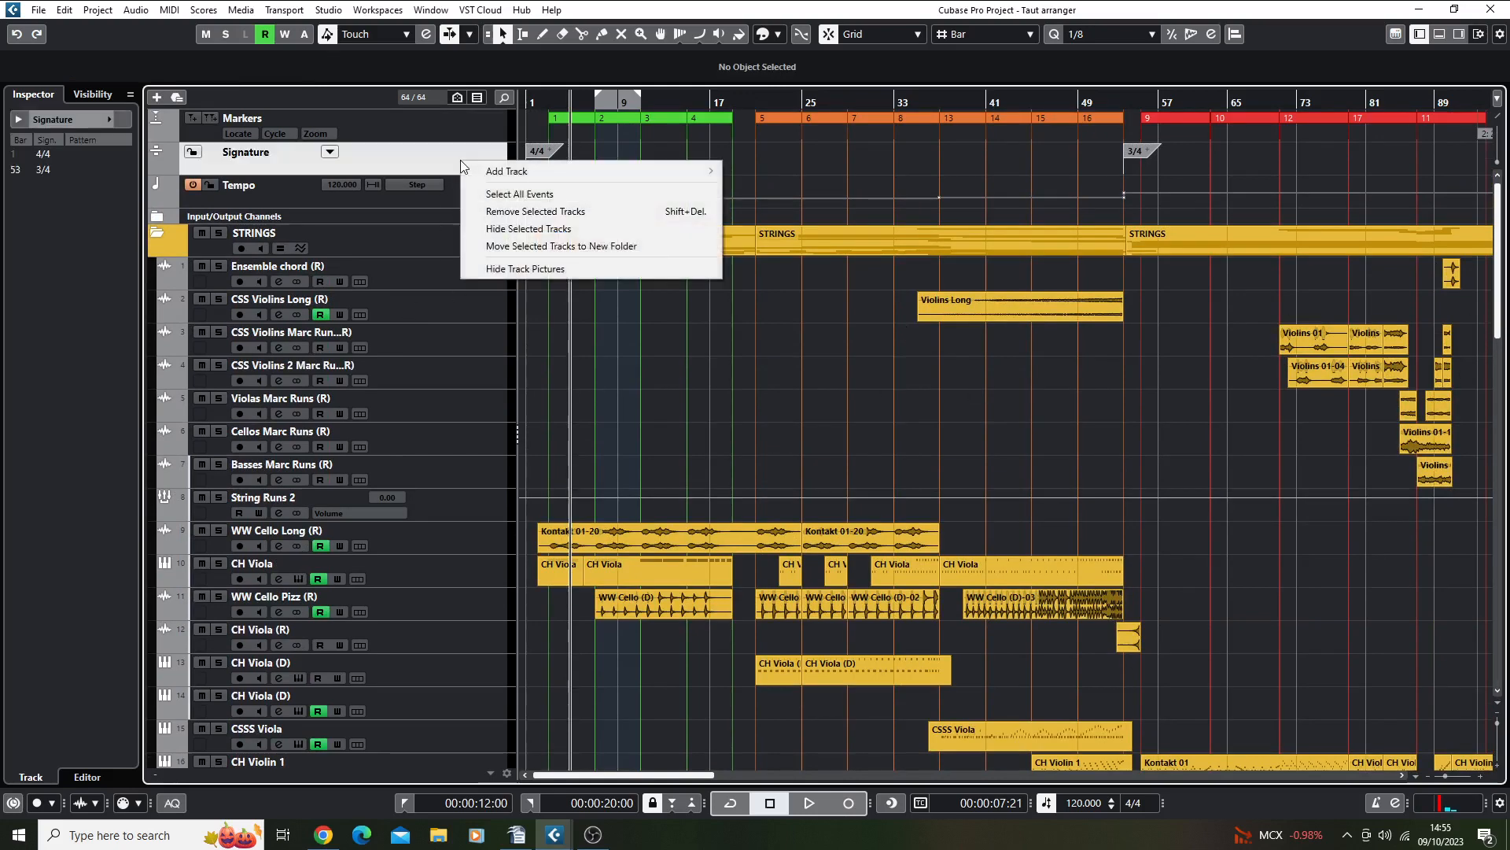
{"action": "mouse_move", "coordinate": [488, 173]}
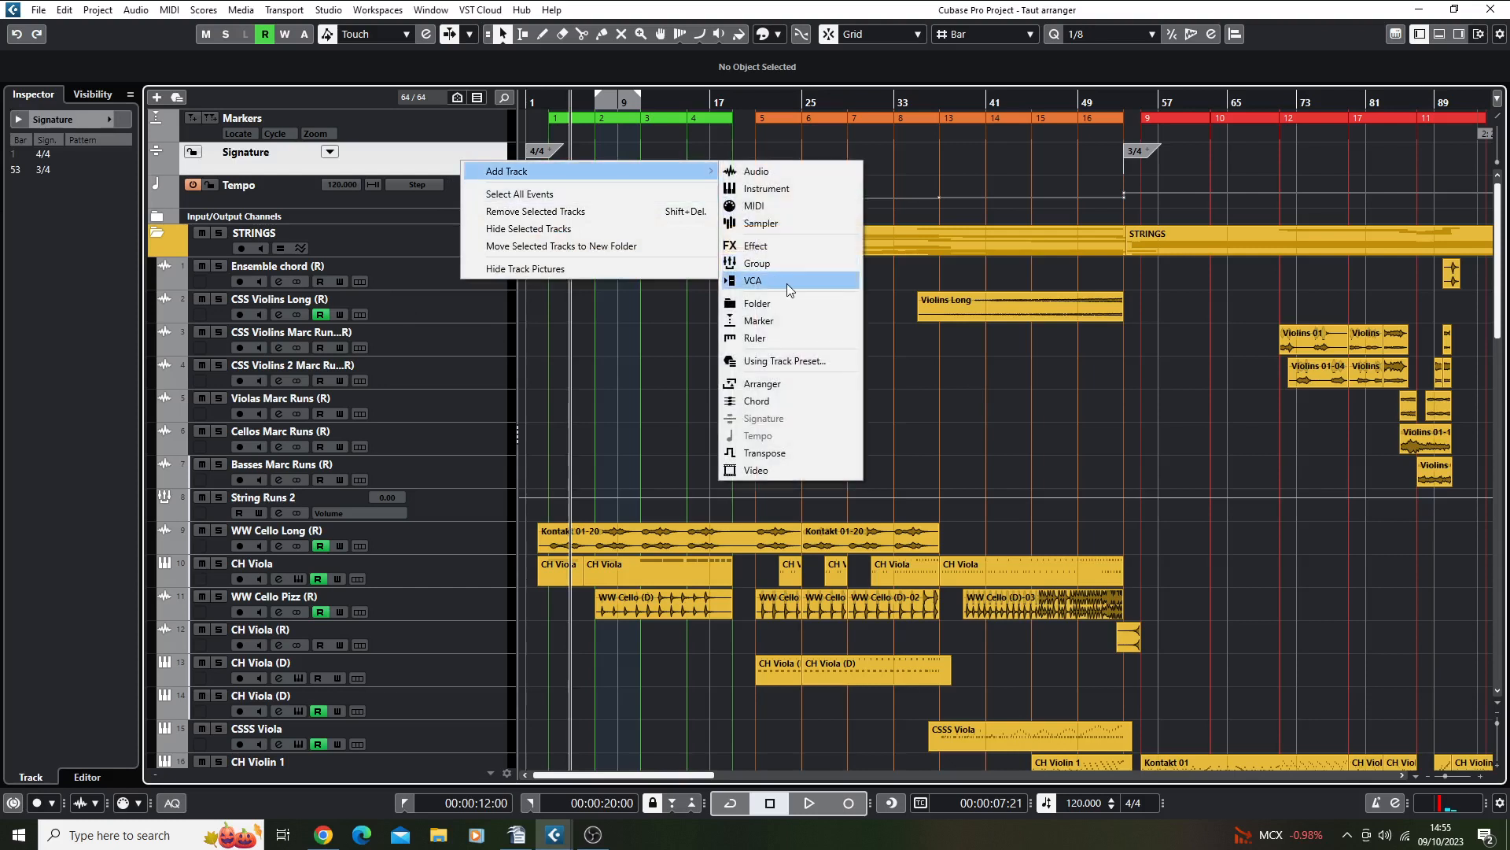
{"action": "left_click", "coordinate": [809, 386]}
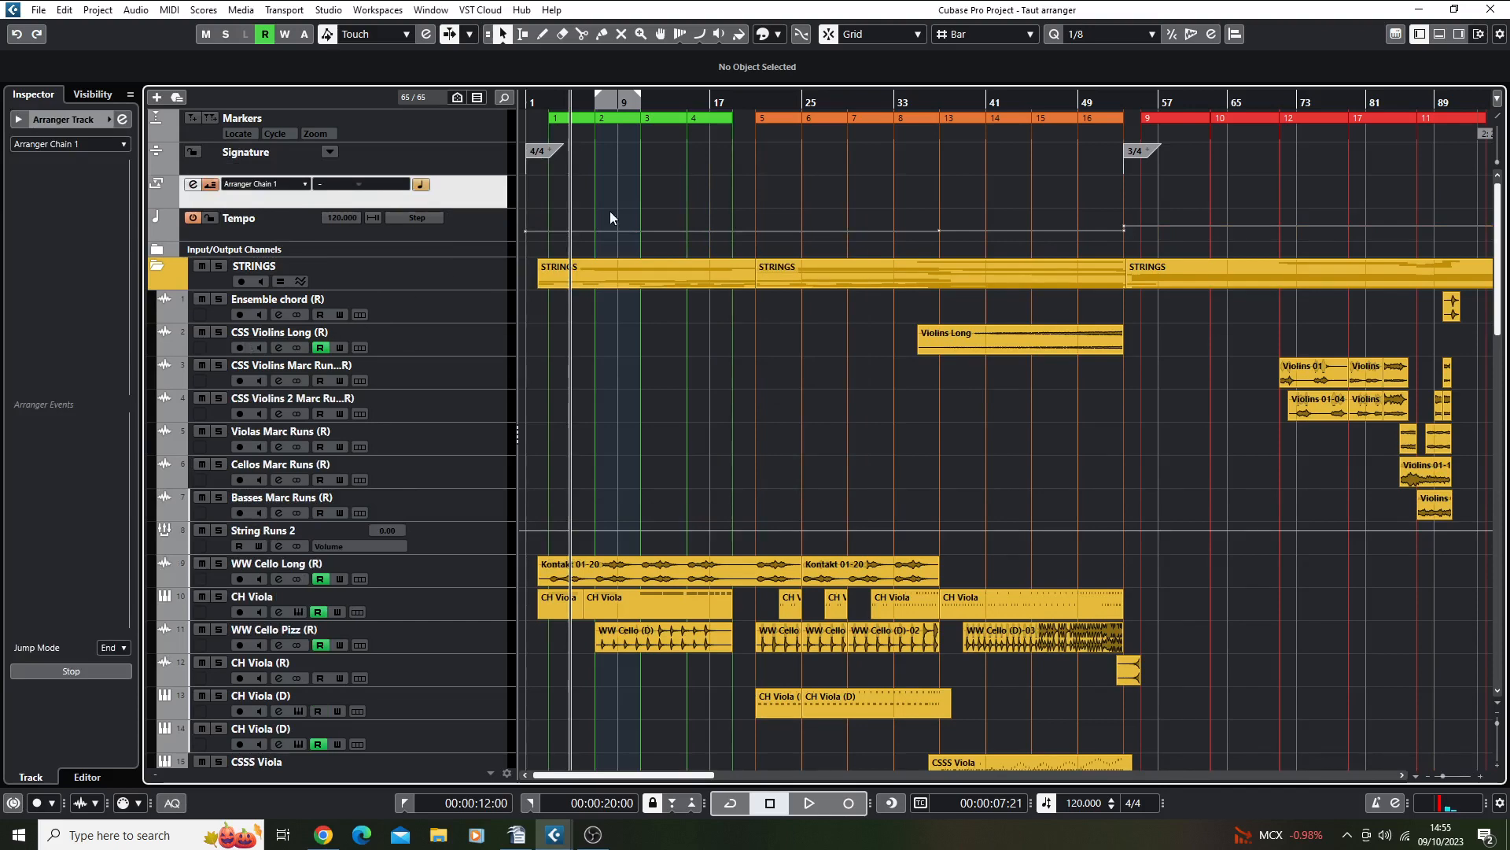
Draw three arranger sections: A from bar 3 to 7, B from bar 11 to 19 and C from bar 25 to 53.
{"action": "left_click", "coordinate": [542, 33]}
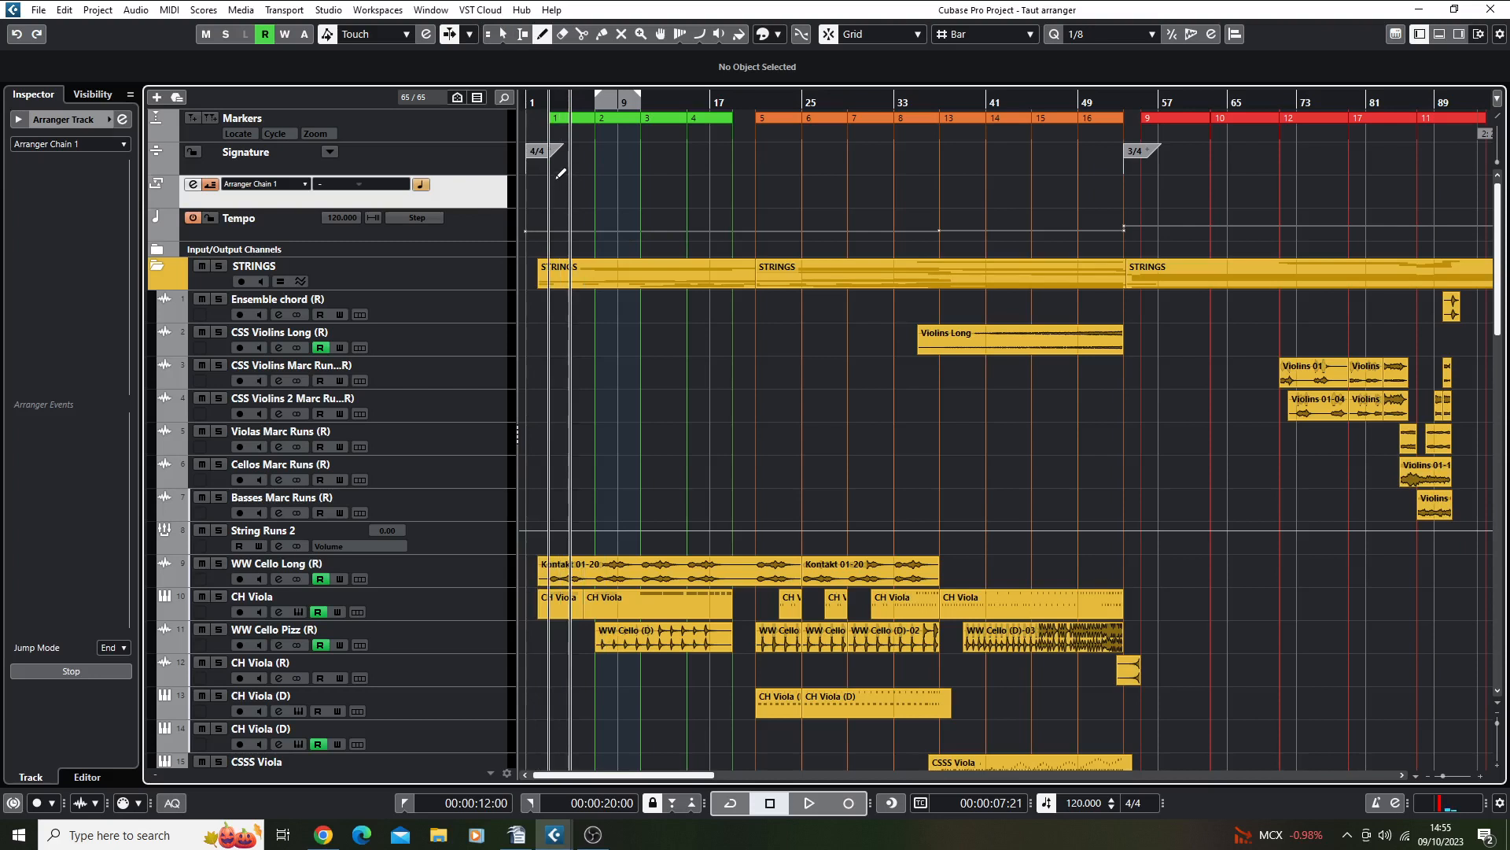
{"action": "left_click_drag", "start_coordinate": [561, 173], "coordinate": [751, 186]}
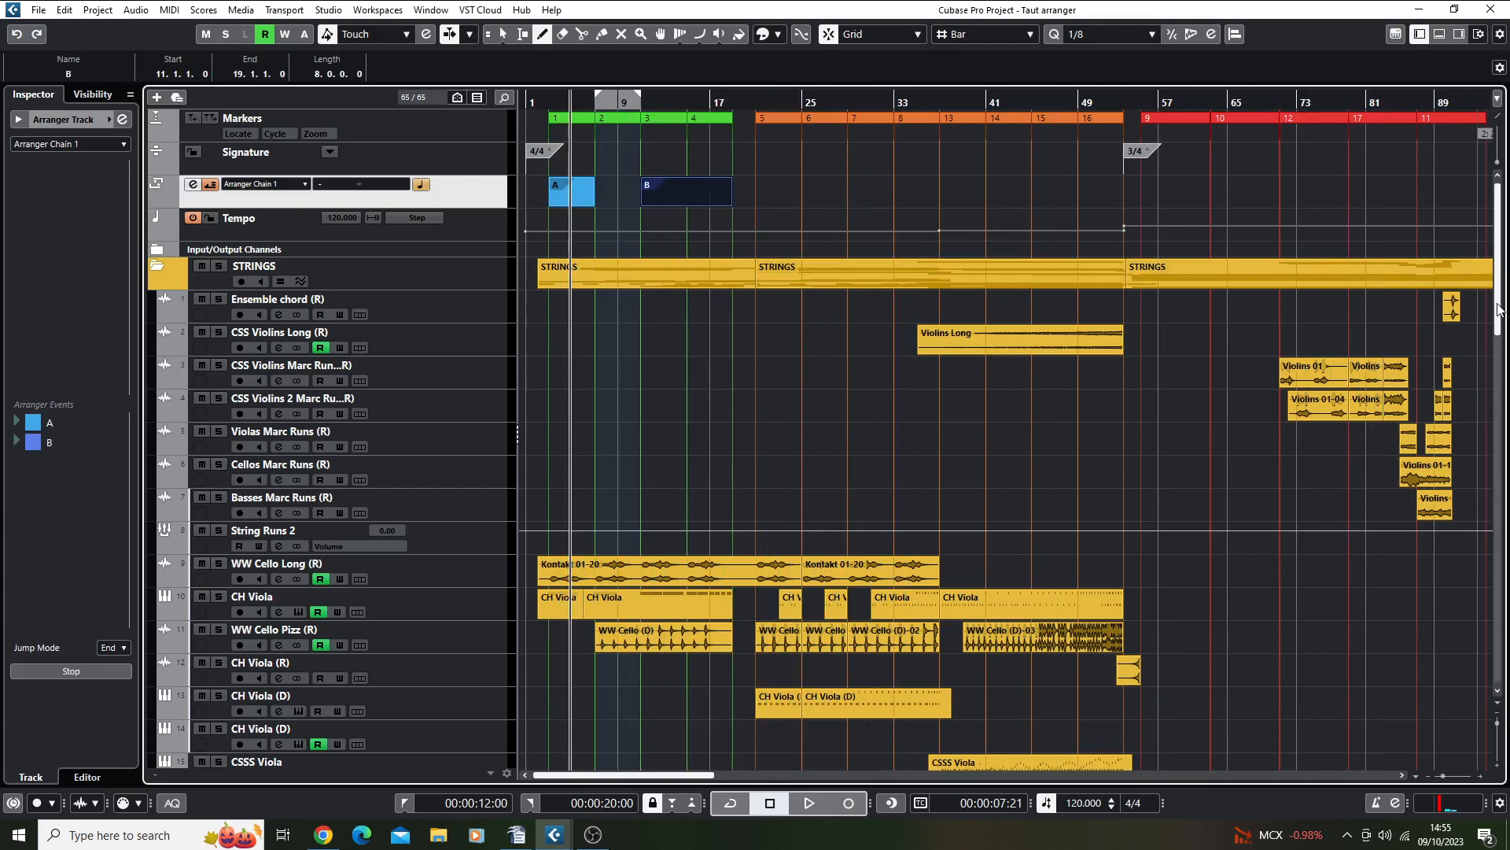
{"action": "left_click_drag", "start_coordinate": [1500, 298], "coordinate": [1500, 423]}
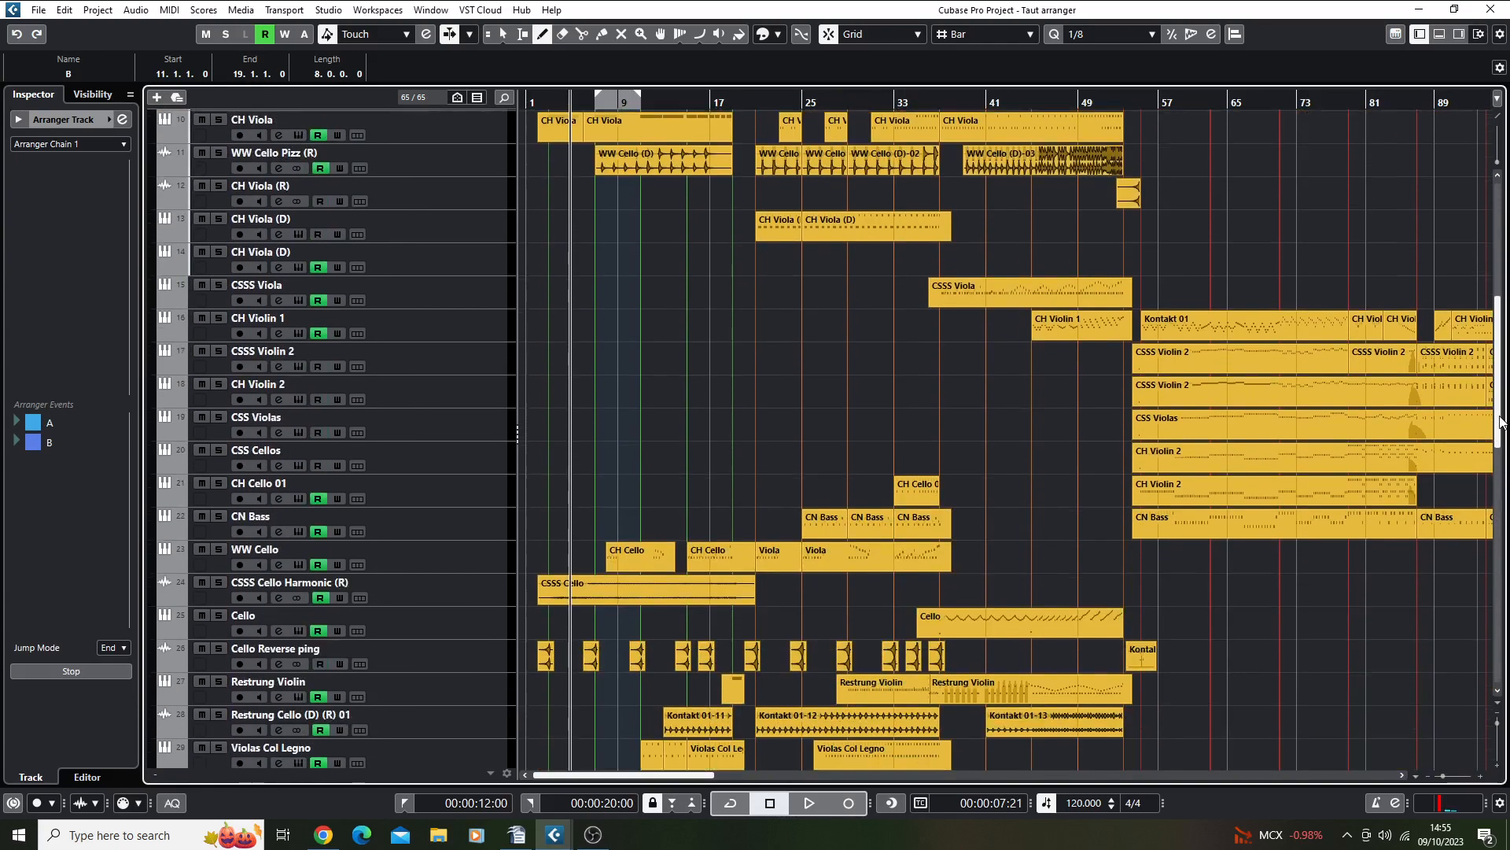
{"action": "scroll", "coordinate": [914, 231], "scroll_direction": "up", "scroll_amount": 10}
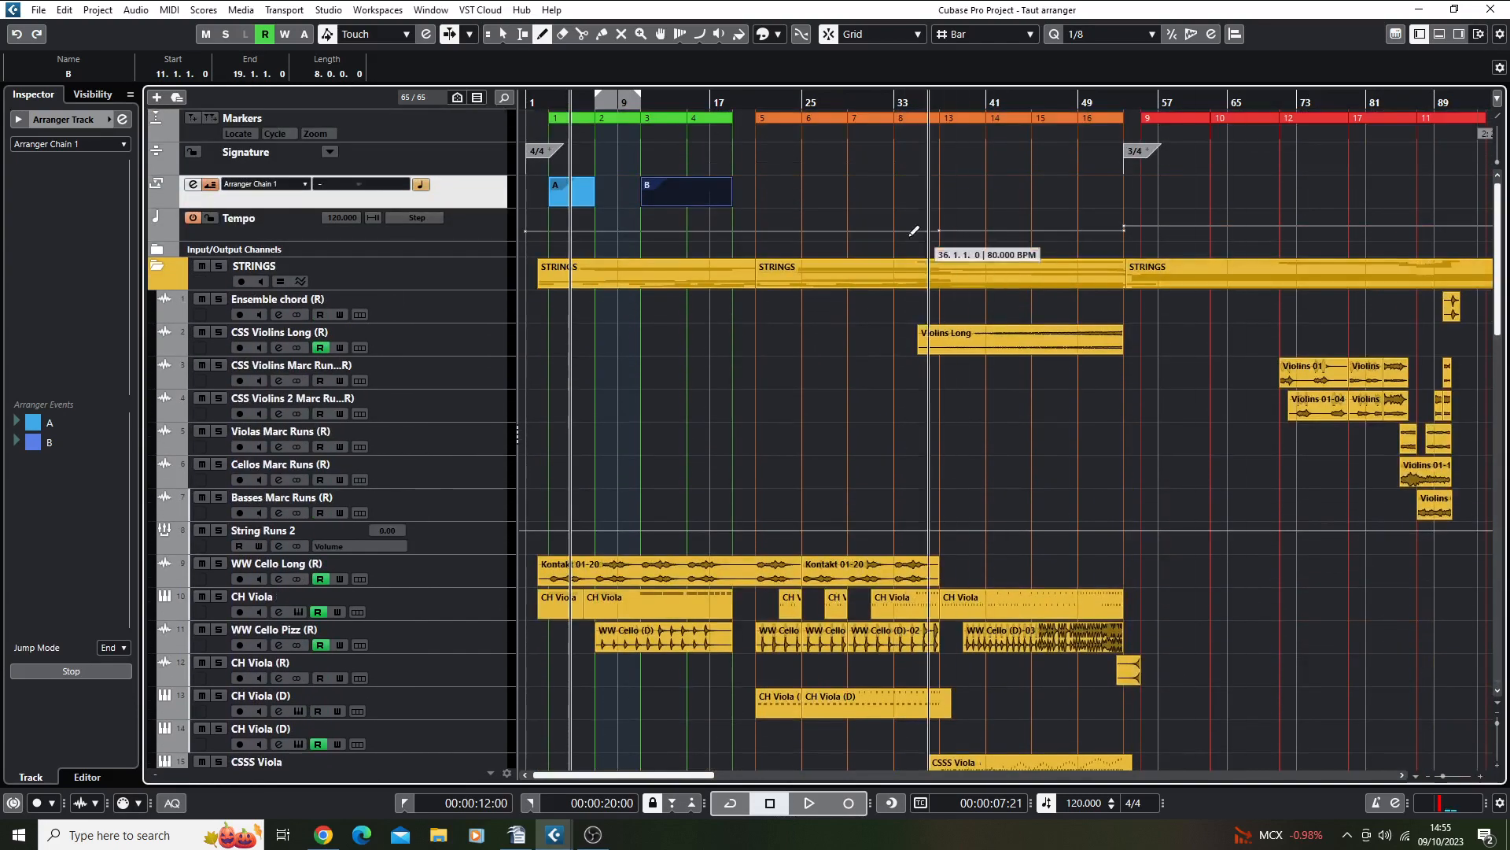
{"action": "left_click_drag", "start_coordinate": [810, 189], "coordinate": [1124, 191]}
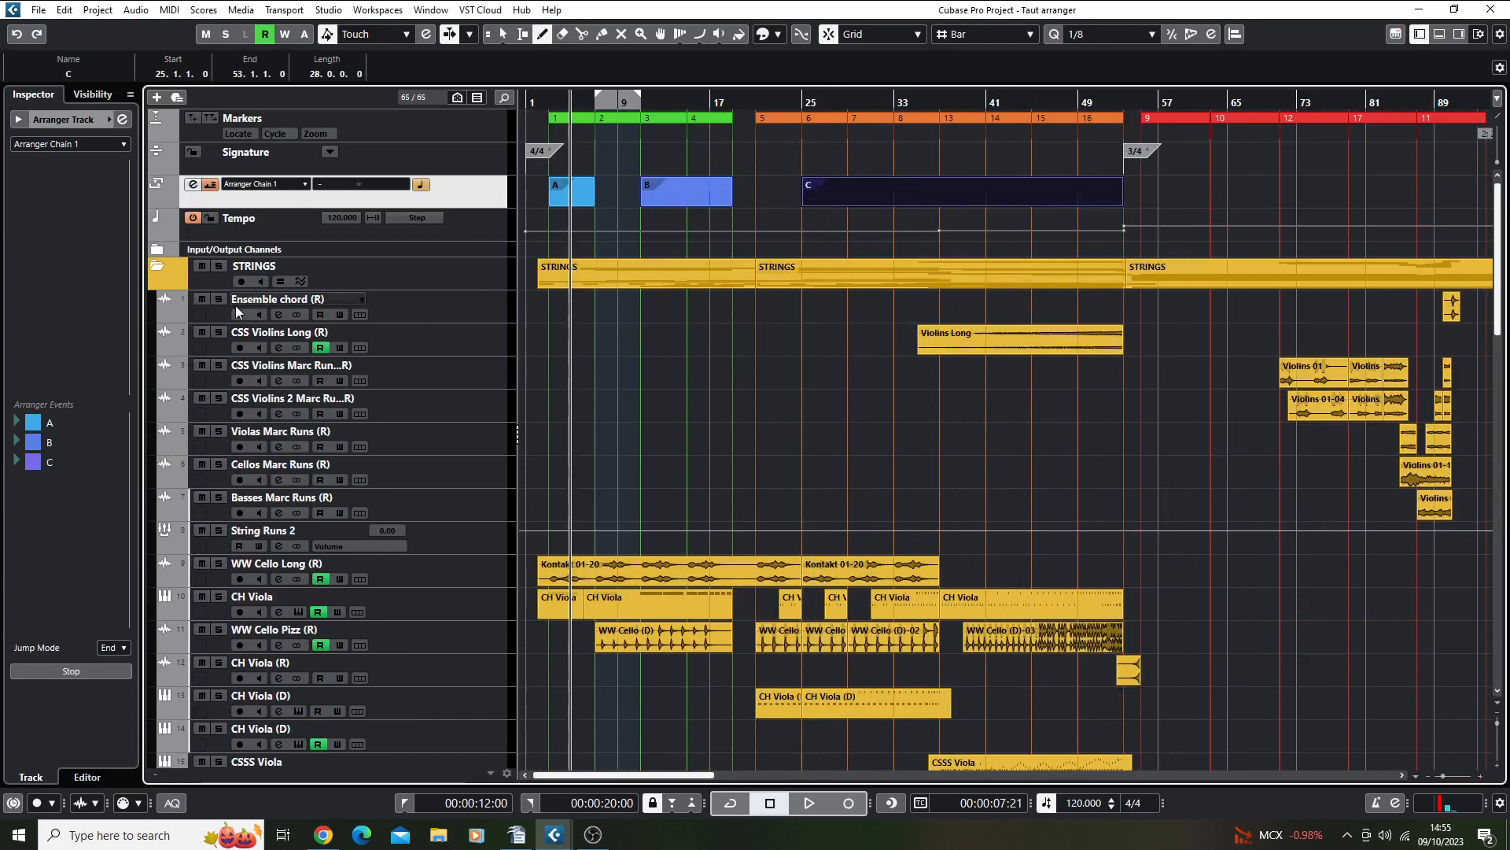
{"action": "left_click", "coordinate": [502, 34]}
{"action": "left_click", "coordinate": [886, 155]}
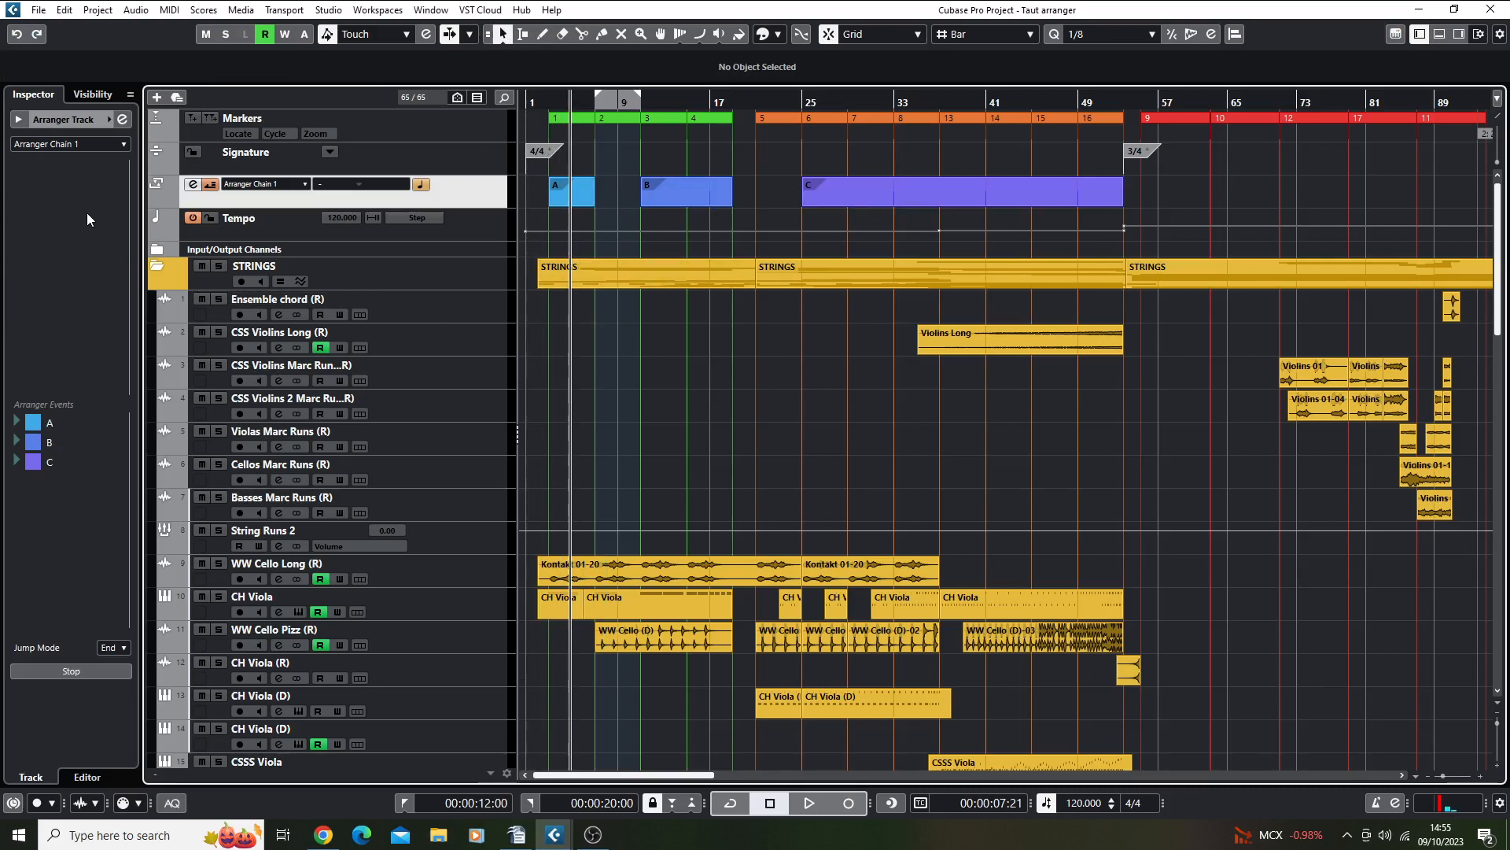
Play from inside section A past its end to check playback with an empty arranger chain.
{"action": "left_click", "coordinate": [583, 98]}
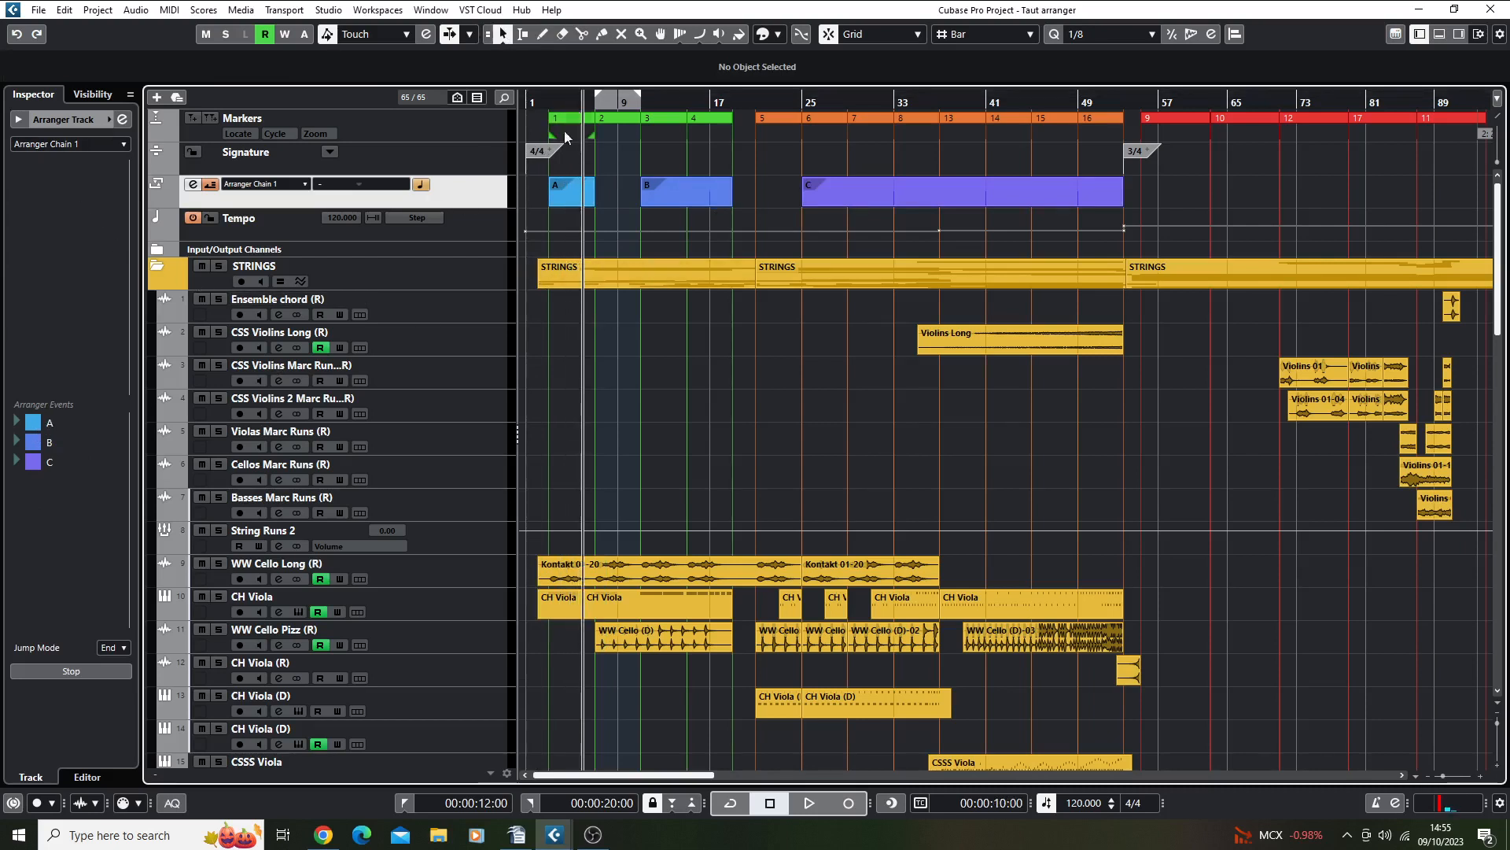
{"action": "key", "text": "space"}
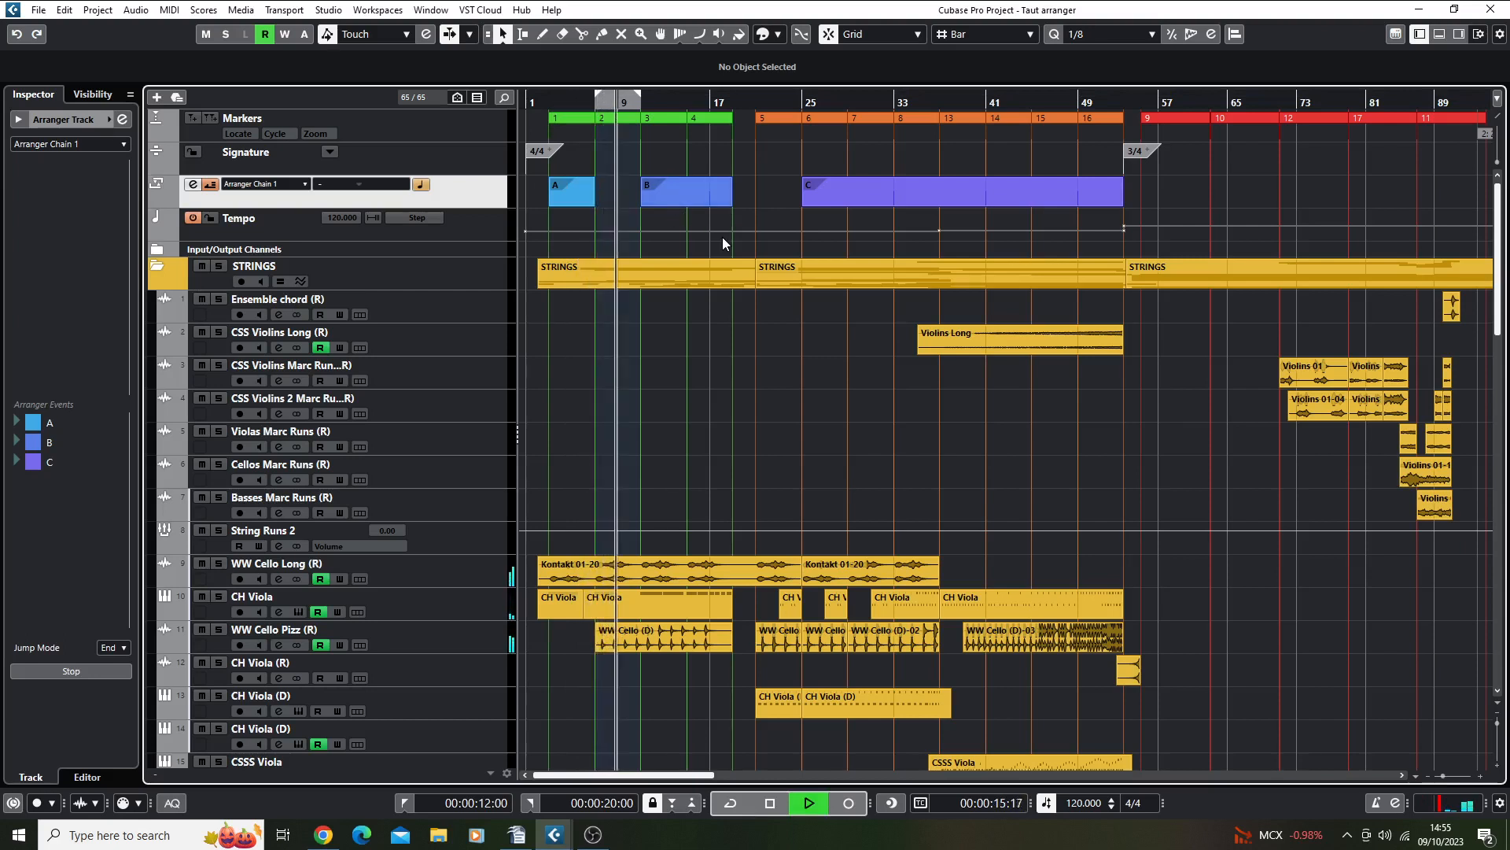
{"action": "key", "text": "space"}
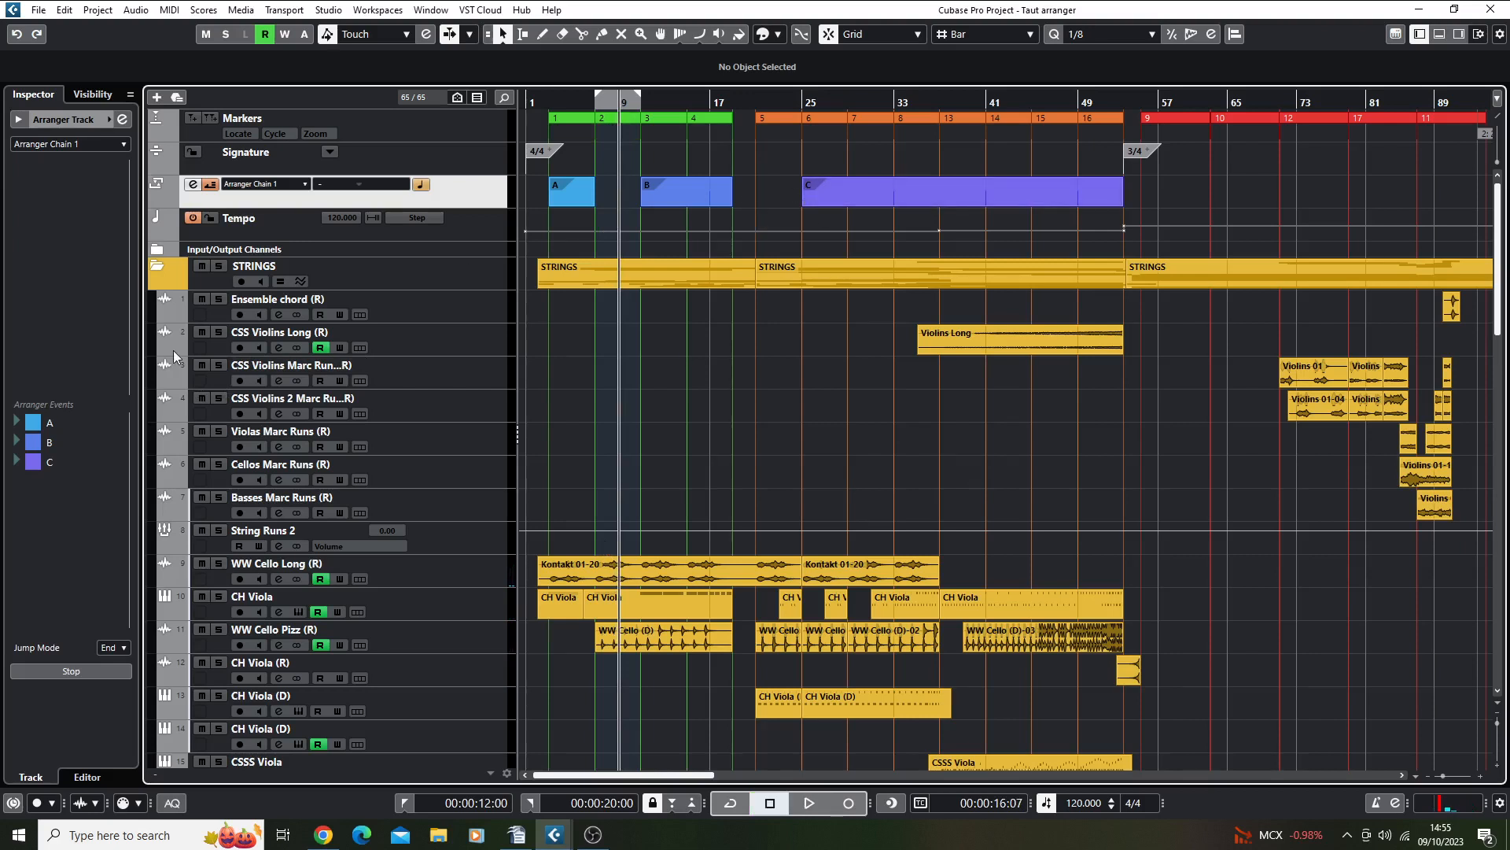
Fill Arranger Chain 1 with sections A, B and C in that order.
{"action": "left_click", "coordinate": [62, 423]}
{"action": "left_click_drag", "start_coordinate": [34, 167], "coordinate": [35, 169]}
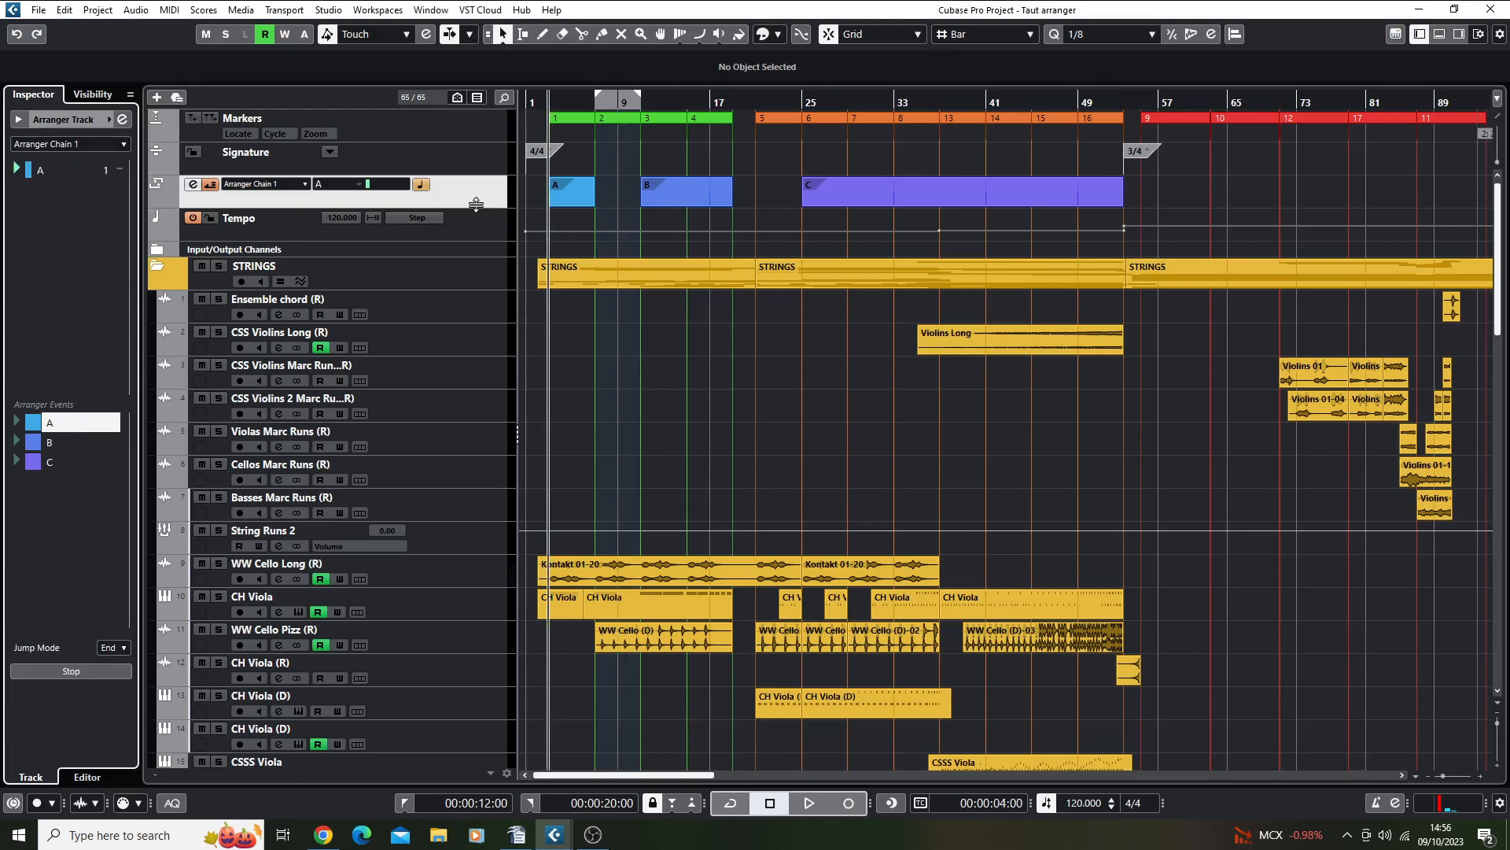
{"action": "left_click_drag", "start_coordinate": [64, 443], "coordinate": [58, 321]}
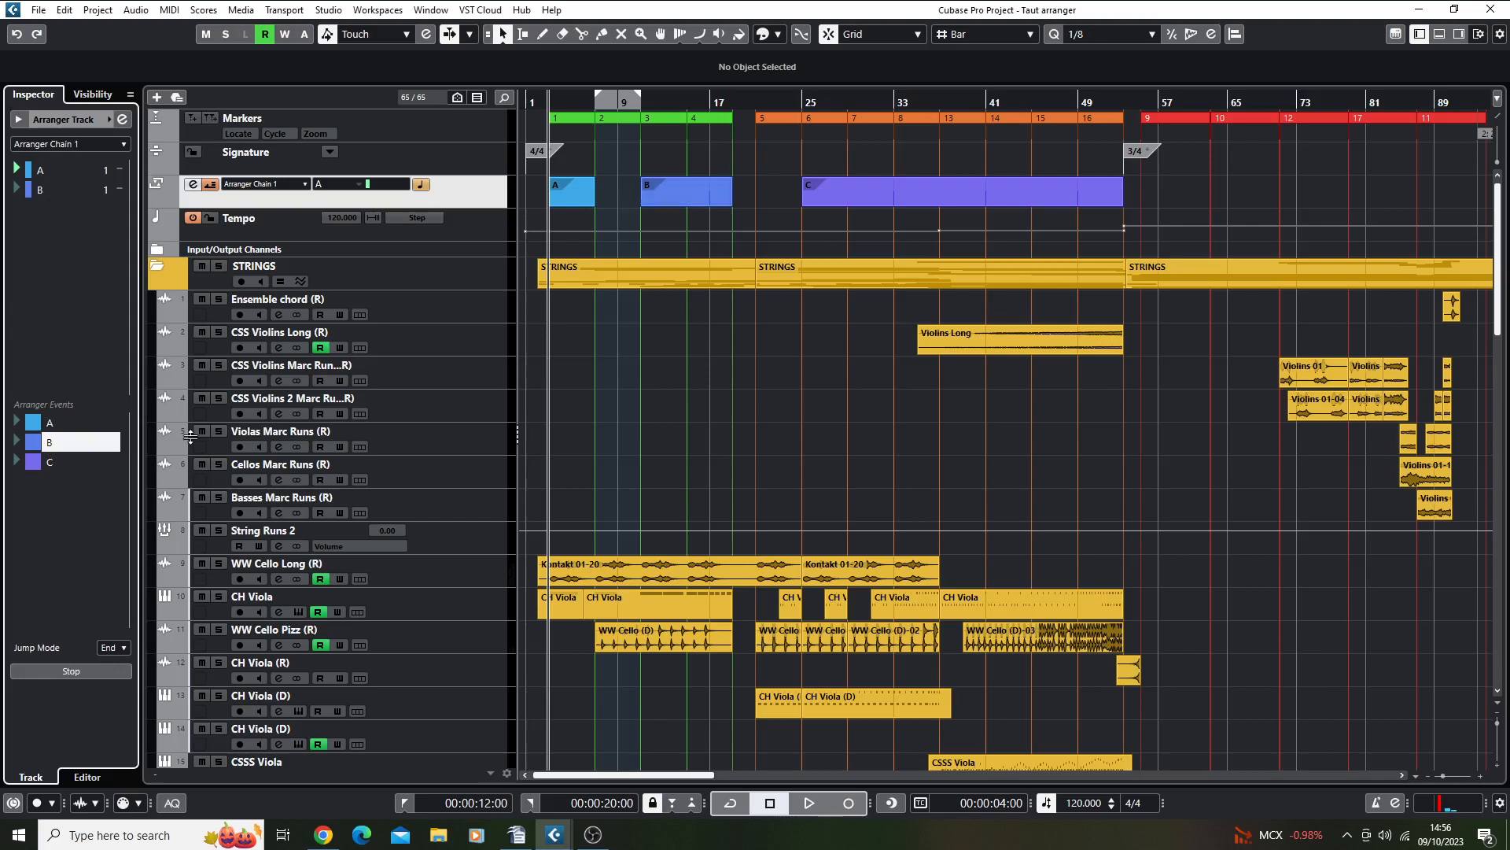
{"action": "left_click_drag", "start_coordinate": [77, 461], "coordinate": [46, 346]}
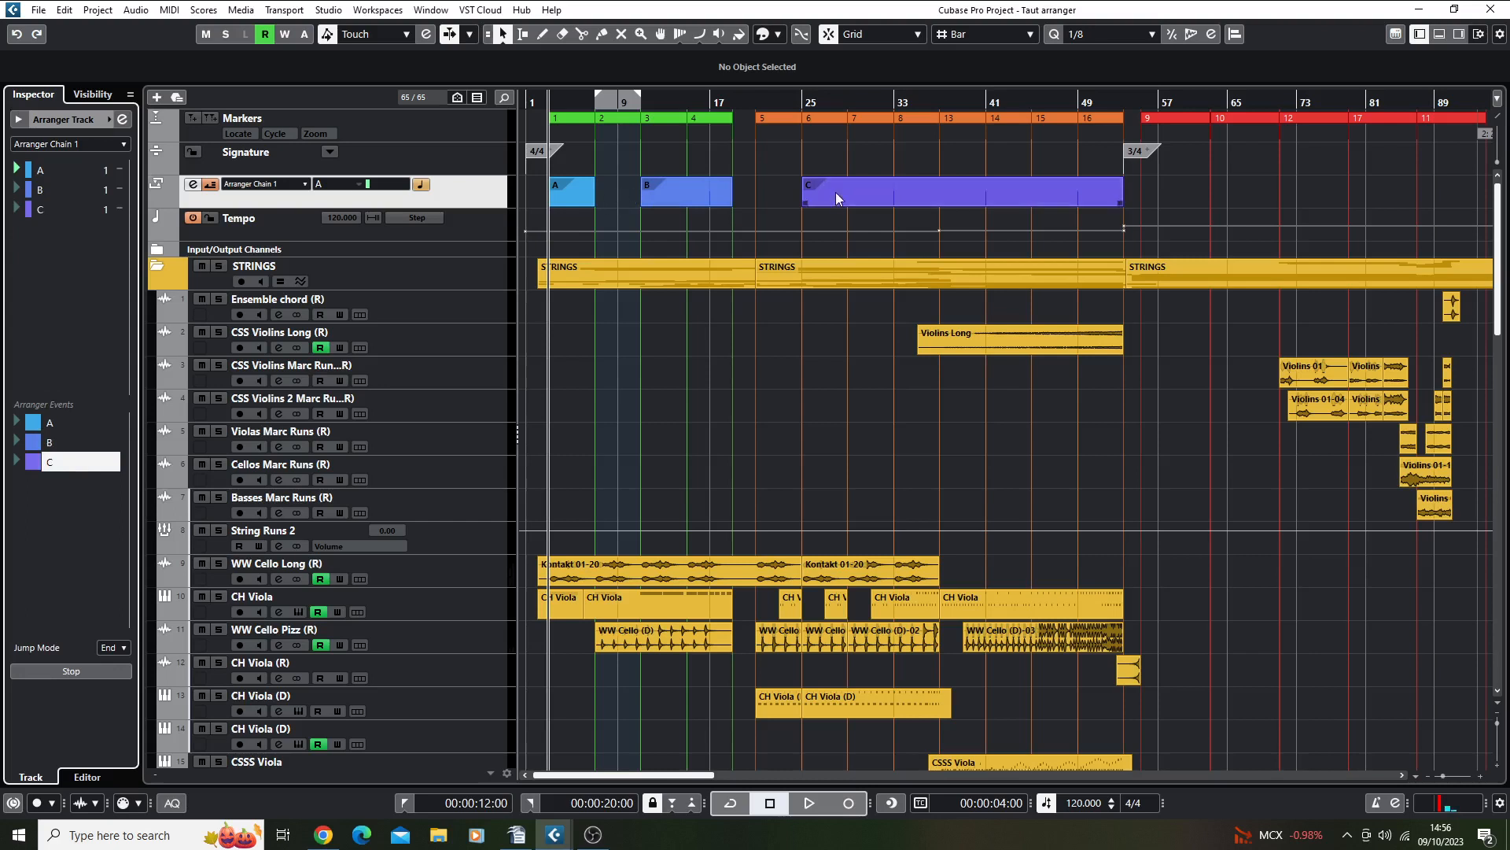
Play the arranger chain from inside A, skipping ahead near the end of B, to hear the jumps between sections.
{"action": "left_click", "coordinate": [572, 101]}
{"action": "key", "text": "space"}
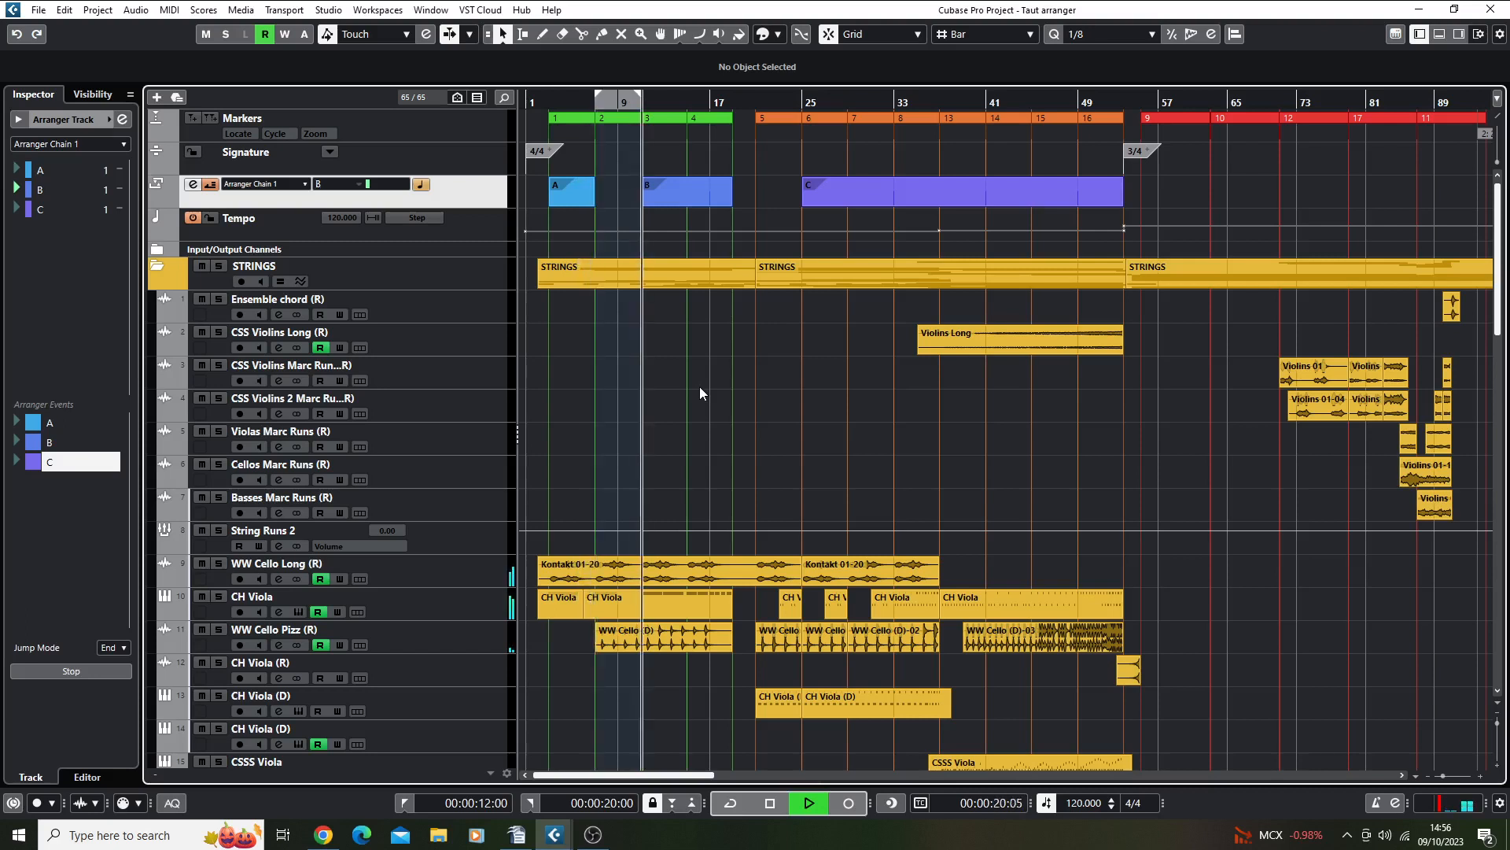
{"action": "left_click", "coordinate": [710, 99]}
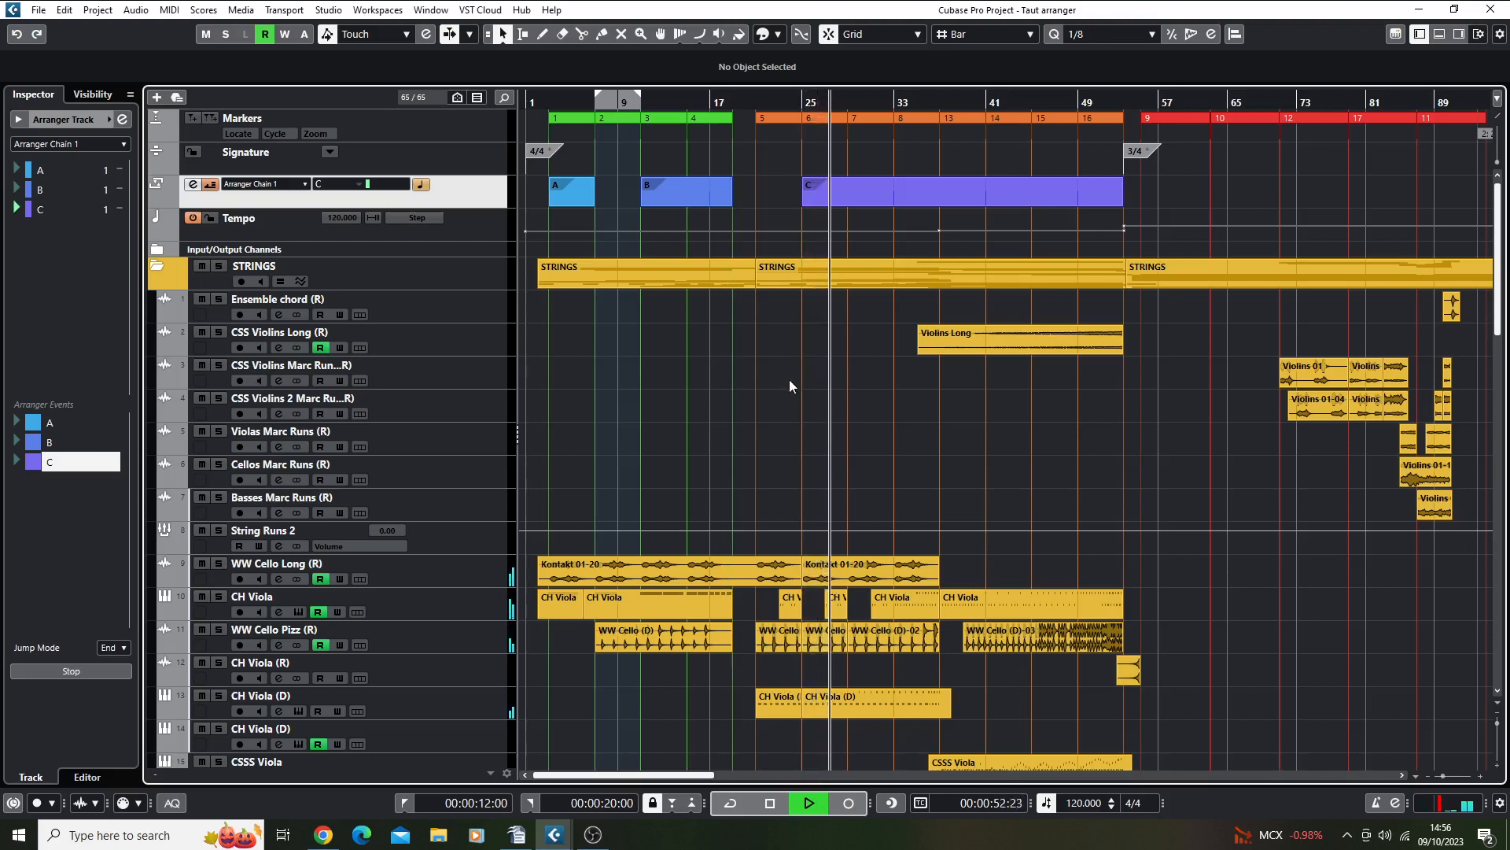
{"action": "key", "text": "space"}
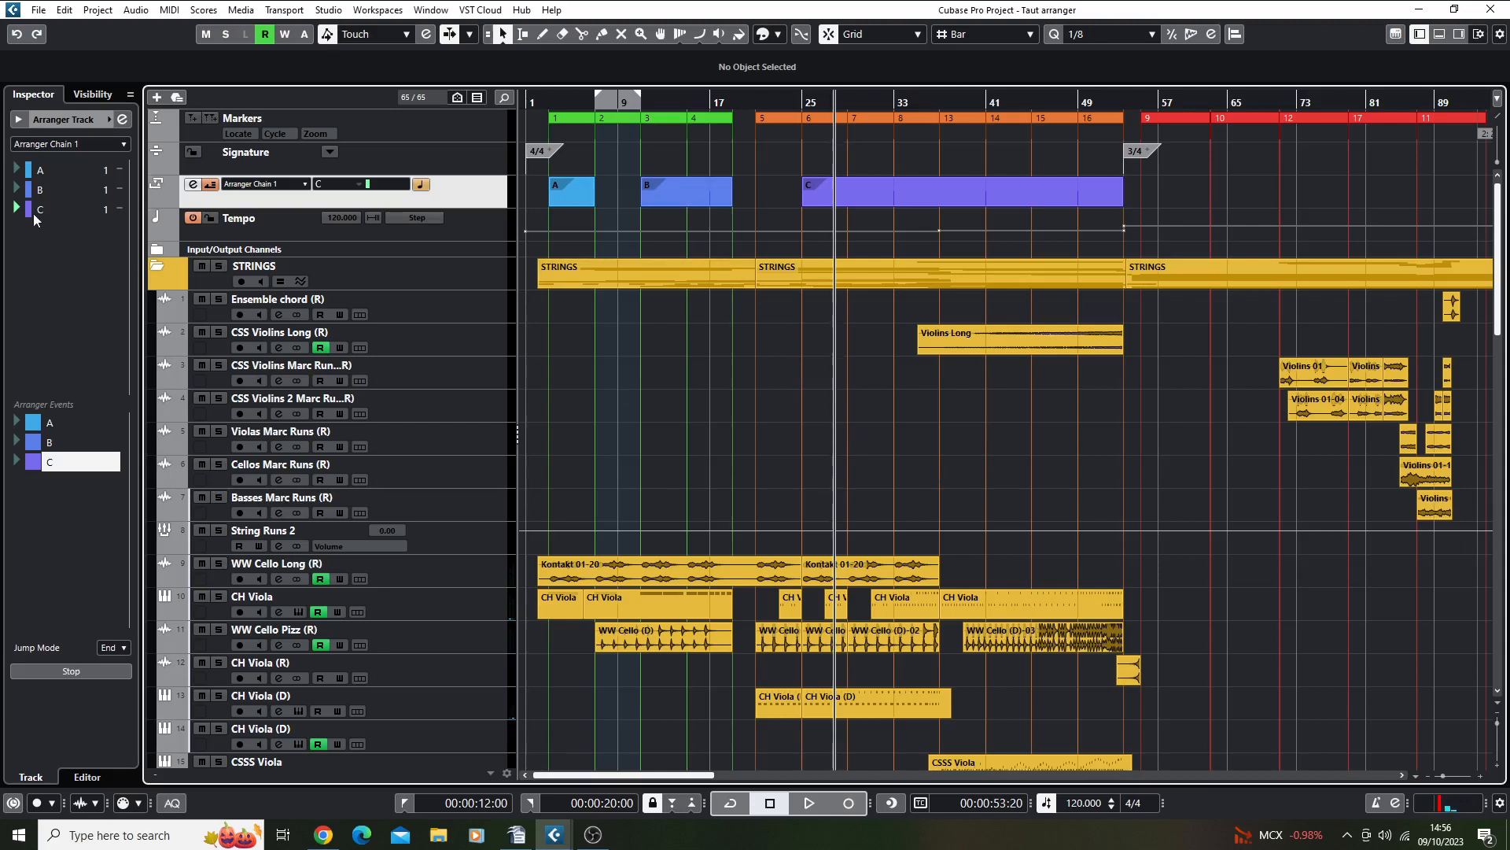
Move section B ahead of A in Arranger Chain 1 and play the transition from B to A.
{"action": "left_click_drag", "start_coordinate": [58, 189], "coordinate": [55, 164]}
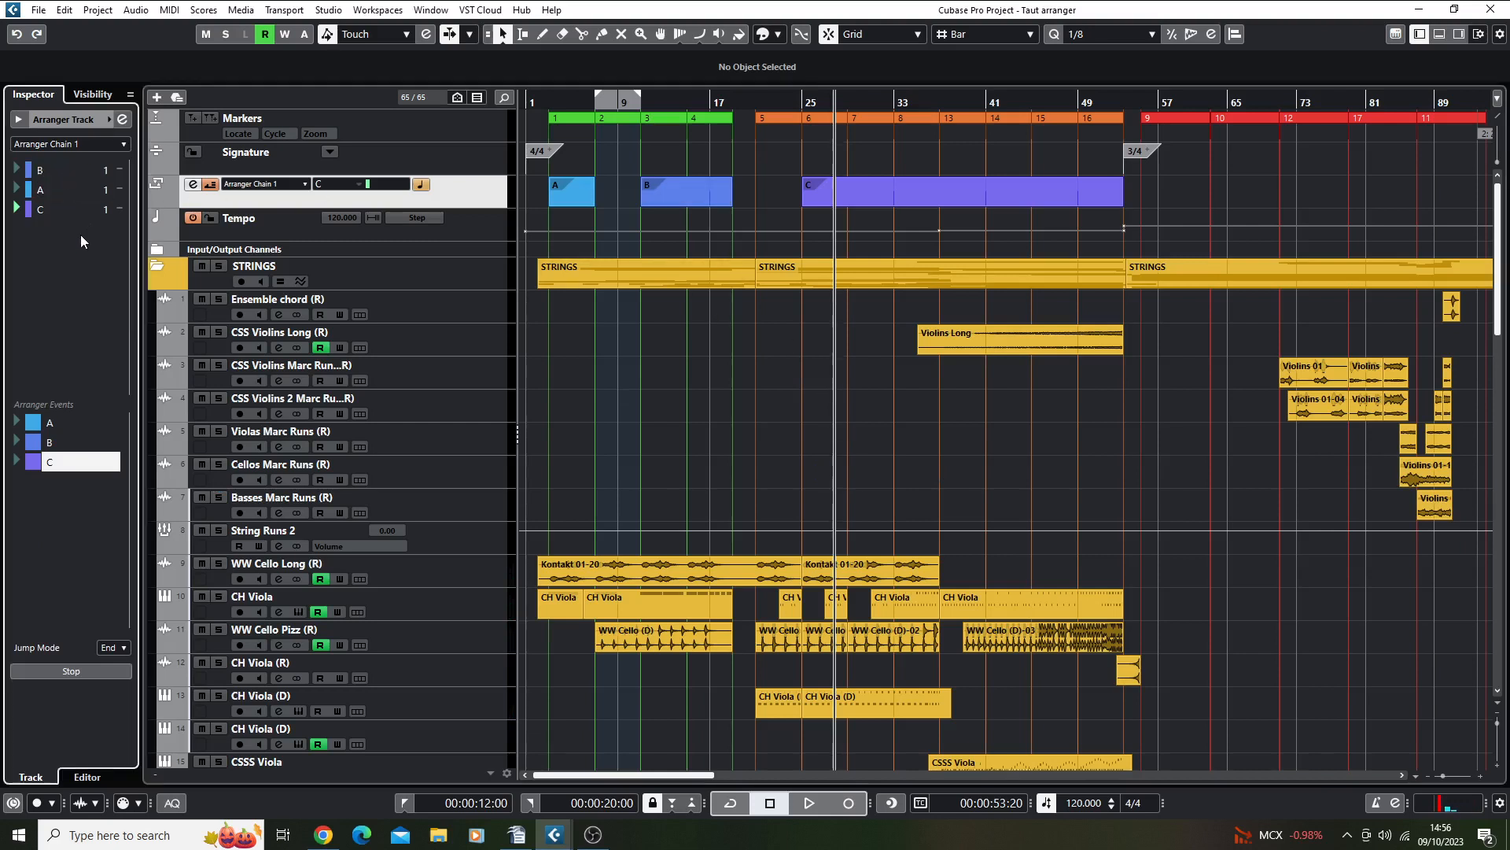
{"action": "left_click", "coordinate": [17, 170]}
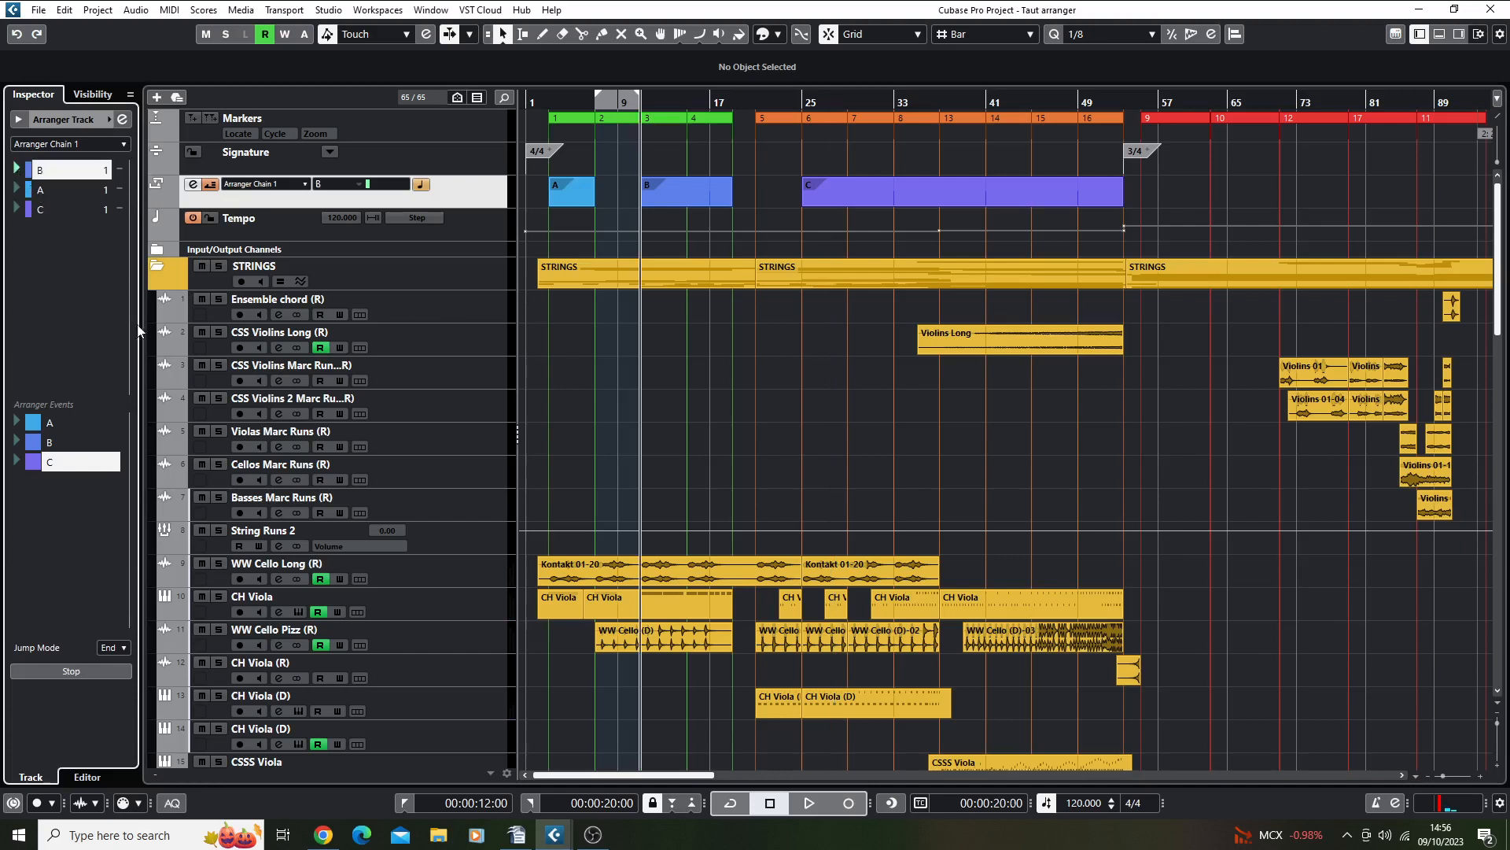
{"action": "key", "text": "space"}
{"action": "left_click", "coordinate": [698, 103]}
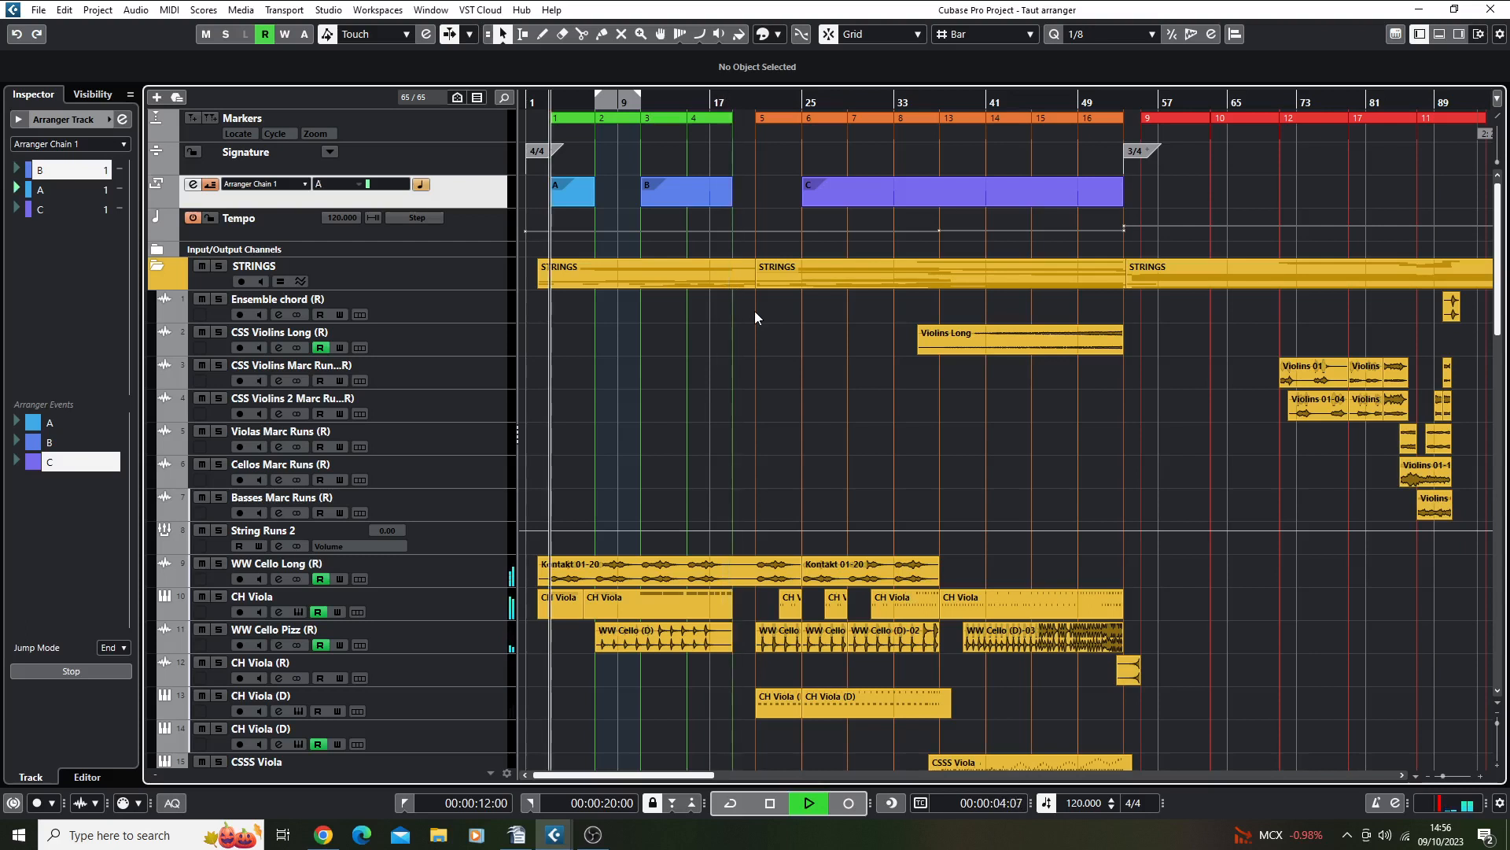
{"action": "key", "text": "space"}
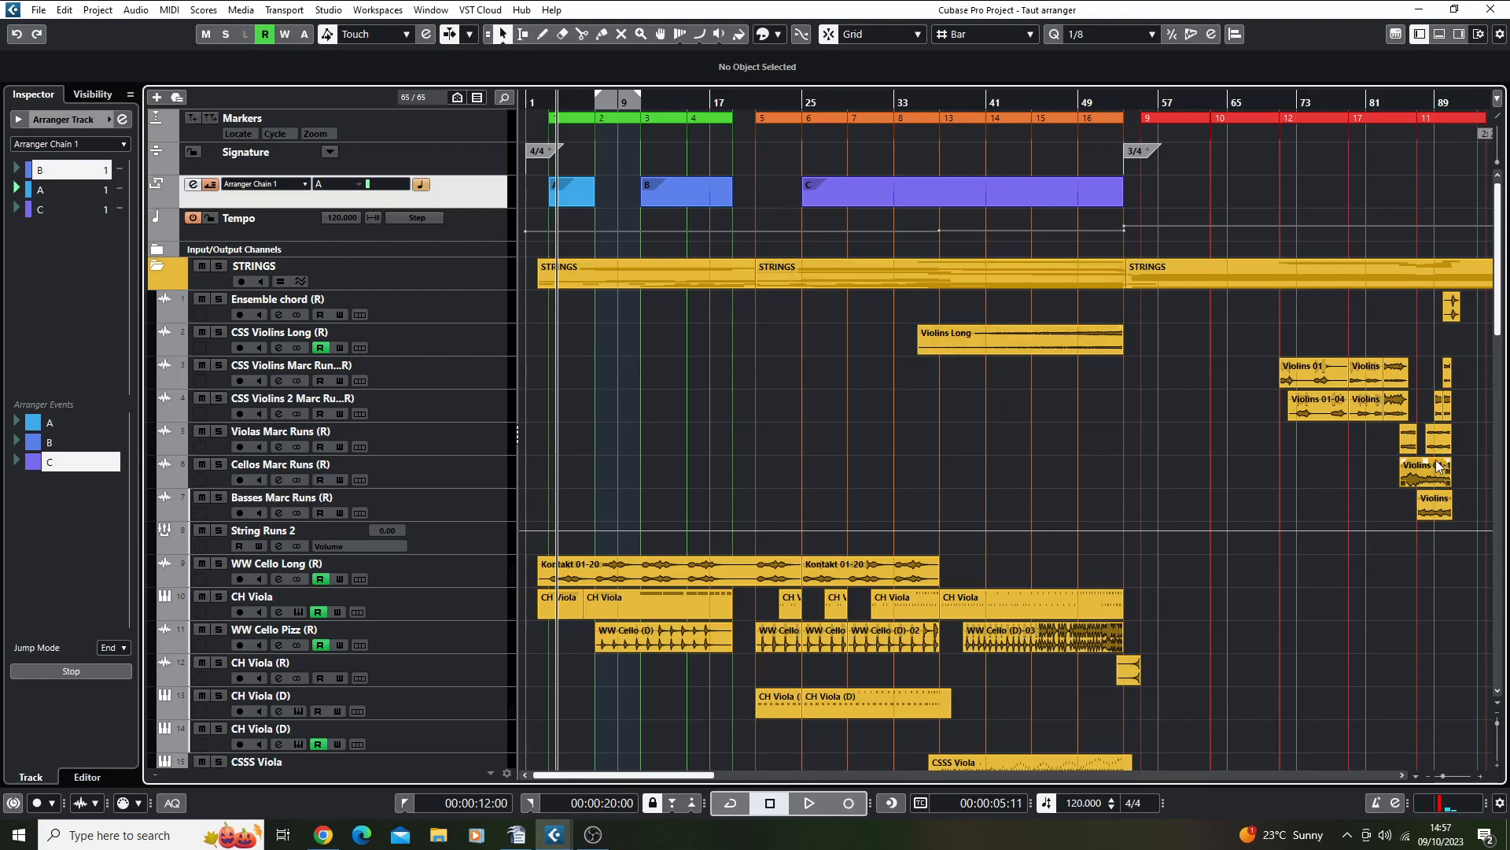
{"action": "mouse_move", "coordinate": [1497, 329]}
{"action": "left_mouse_down"}
{"action": "mouse_move", "coordinate": [1500, 473]}
{"action": "mouse_move", "coordinate": [1498, 327]}
{"action": "left_mouse_up"}
{"action": "mouse_move", "coordinate": [677, 781]}
{"action": "left_mouse_down"}
{"action": "mouse_move", "coordinate": [936, 781]}
{"action": "mouse_move", "coordinate": [677, 781]}
{"action": "left_mouse_up"}
{"action": "left_click_drag", "start_coordinate": [1498, 328], "coordinate": [1500, 472]}
{"action": "left_click_drag", "start_coordinate": [1498, 600], "coordinate": [1499, 329]}
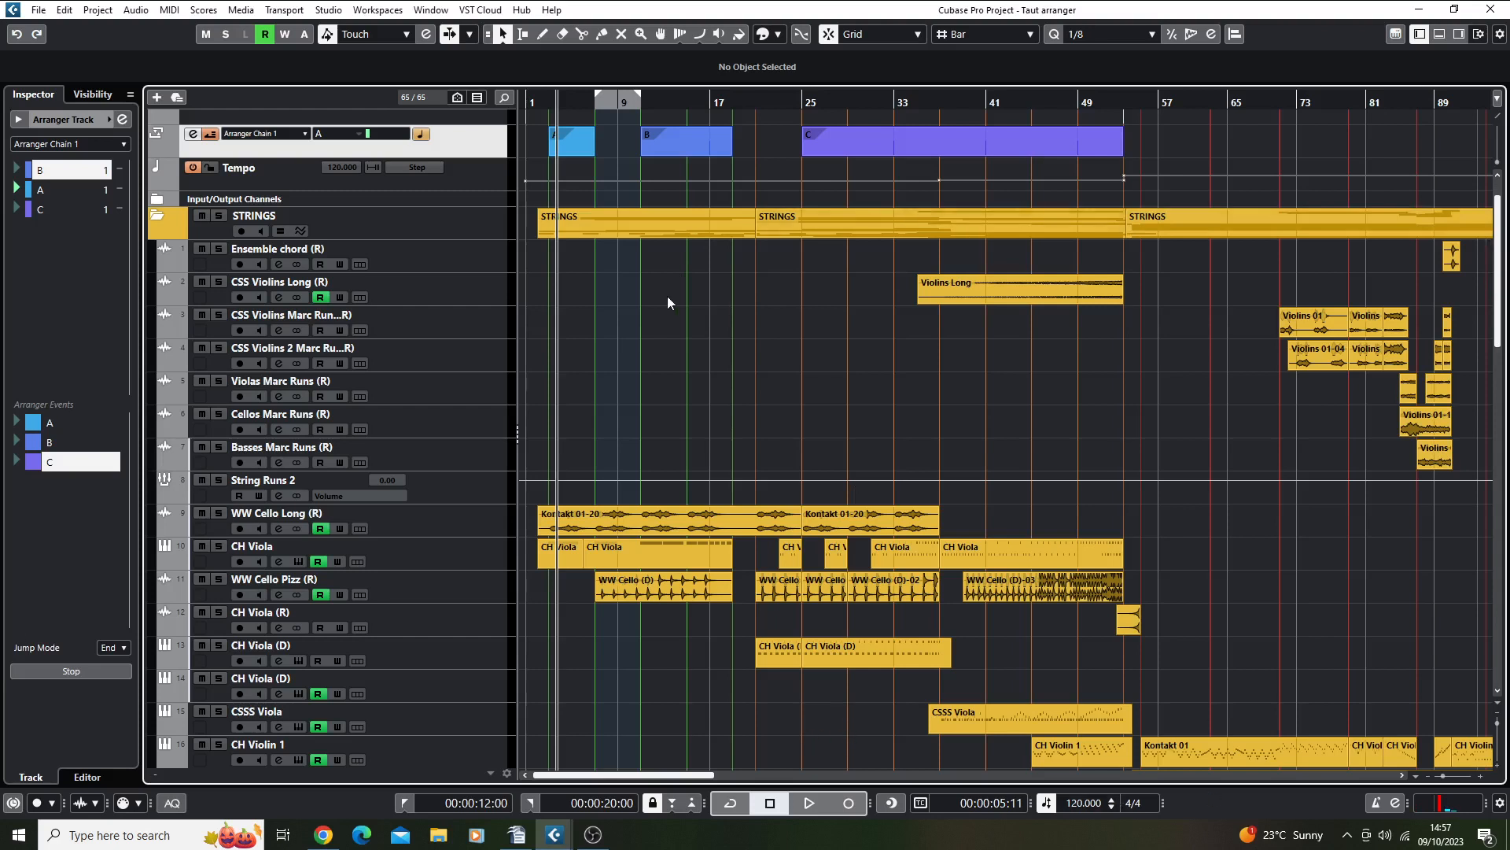
Create a new empty arranger chain alongside the existing one, and switch back to Arranger Chain 1.
{"action": "left_click", "coordinate": [123, 145]}
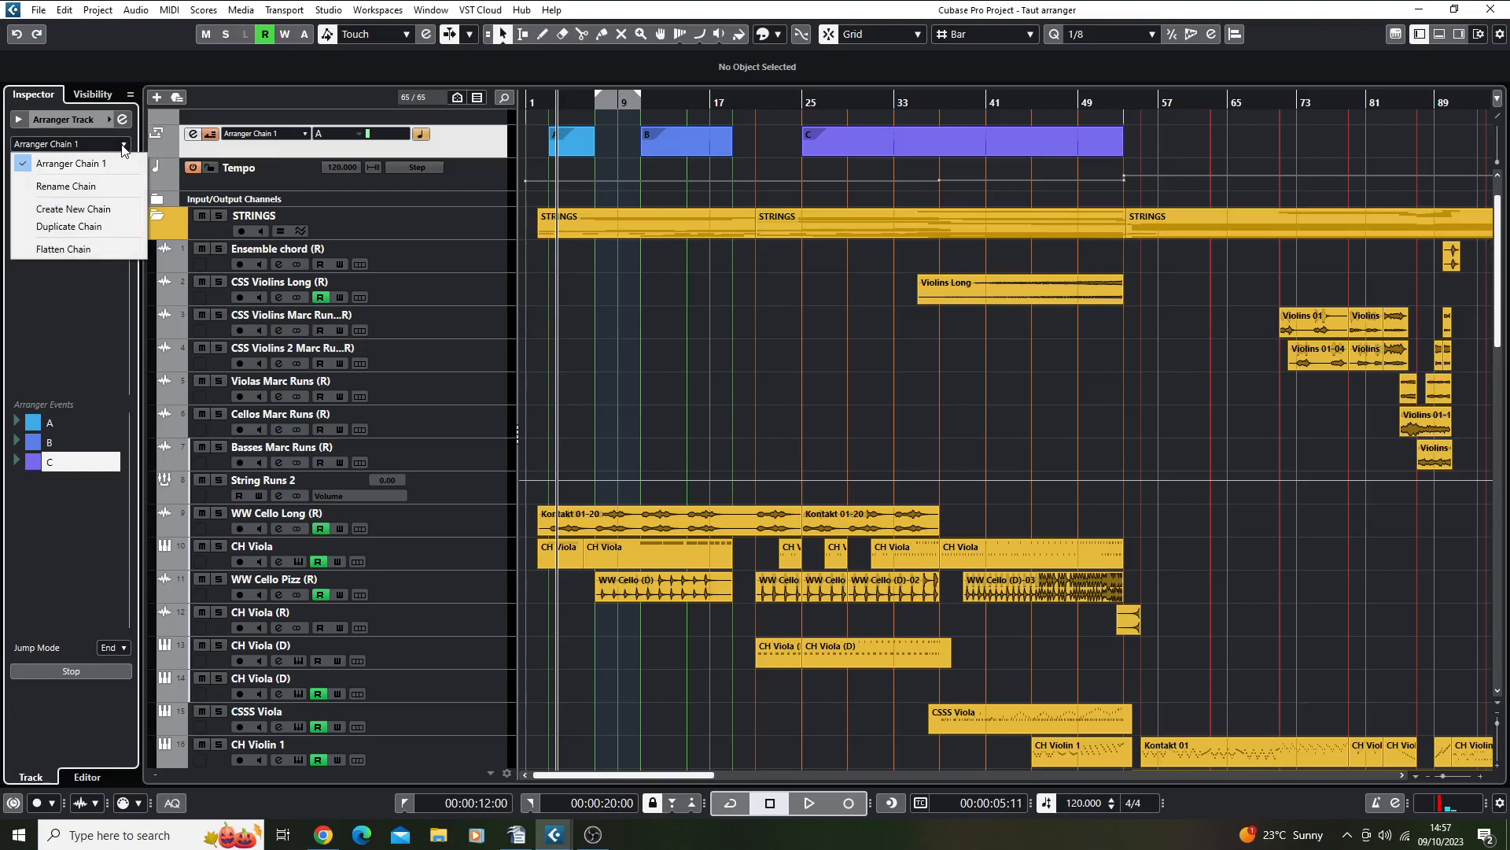
{"action": "left_click", "coordinate": [58, 211]}
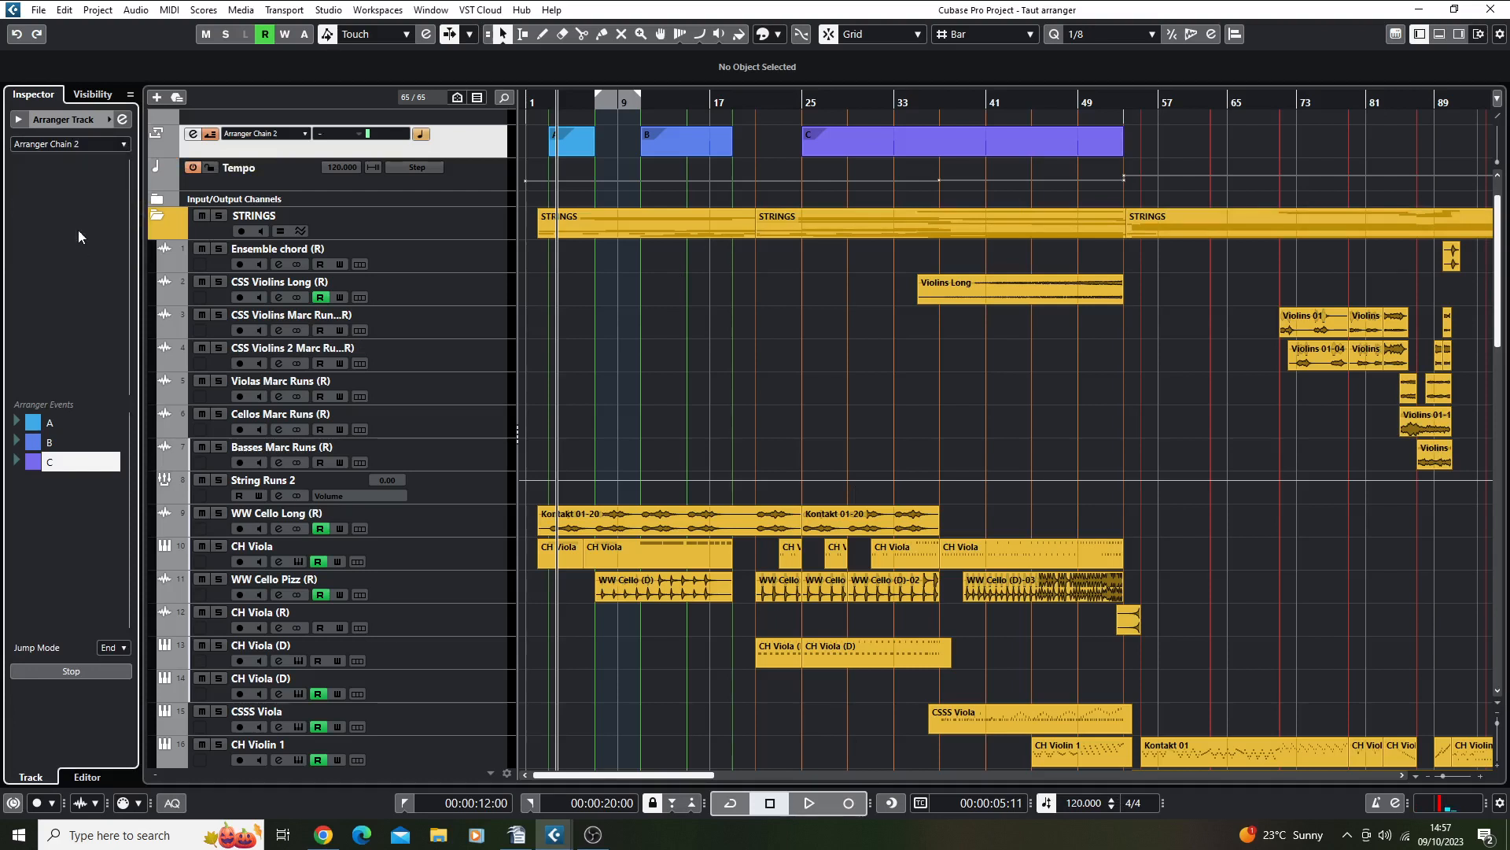
{"action": "left_click", "coordinate": [124, 144]}
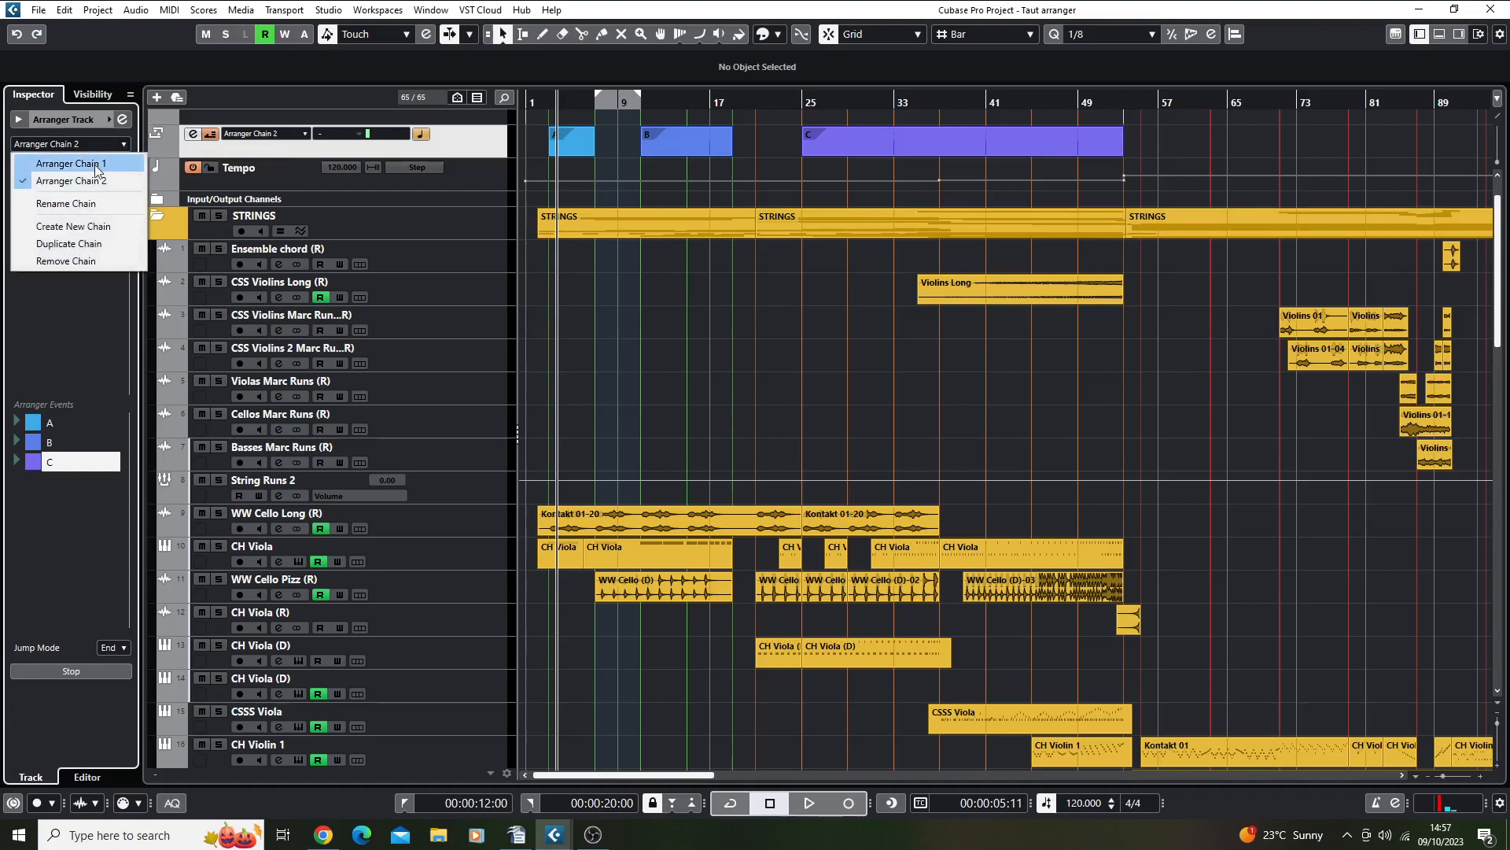
{"action": "left_click", "coordinate": [87, 163]}
Flatten Arranger Chain 1 so the project's events are laid out in the chain's B, A, C order.
{"action": "left_click", "coordinate": [124, 145]}
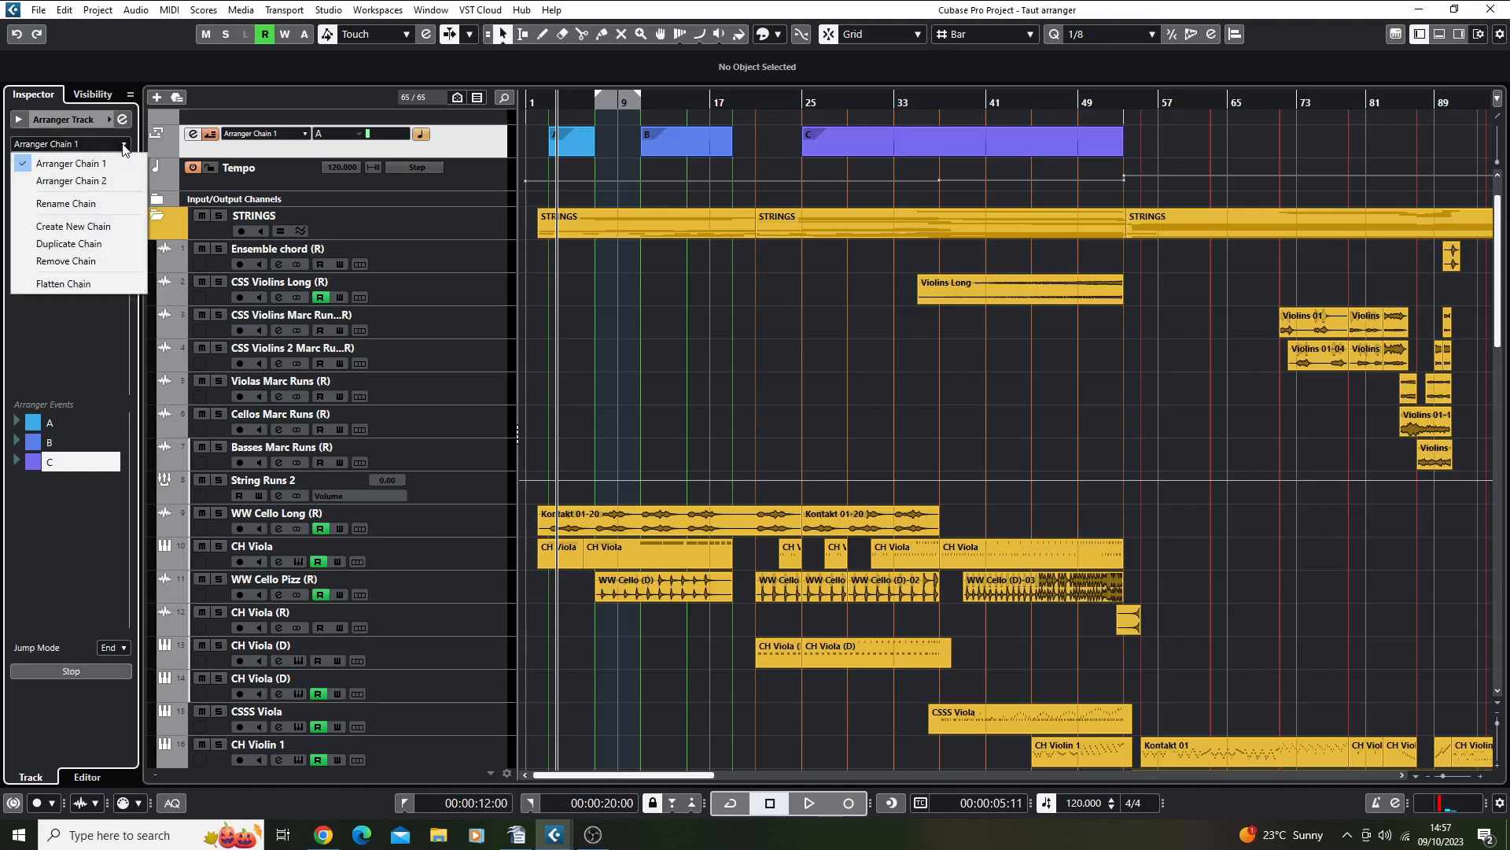
{"action": "left_click", "coordinate": [90, 284]}
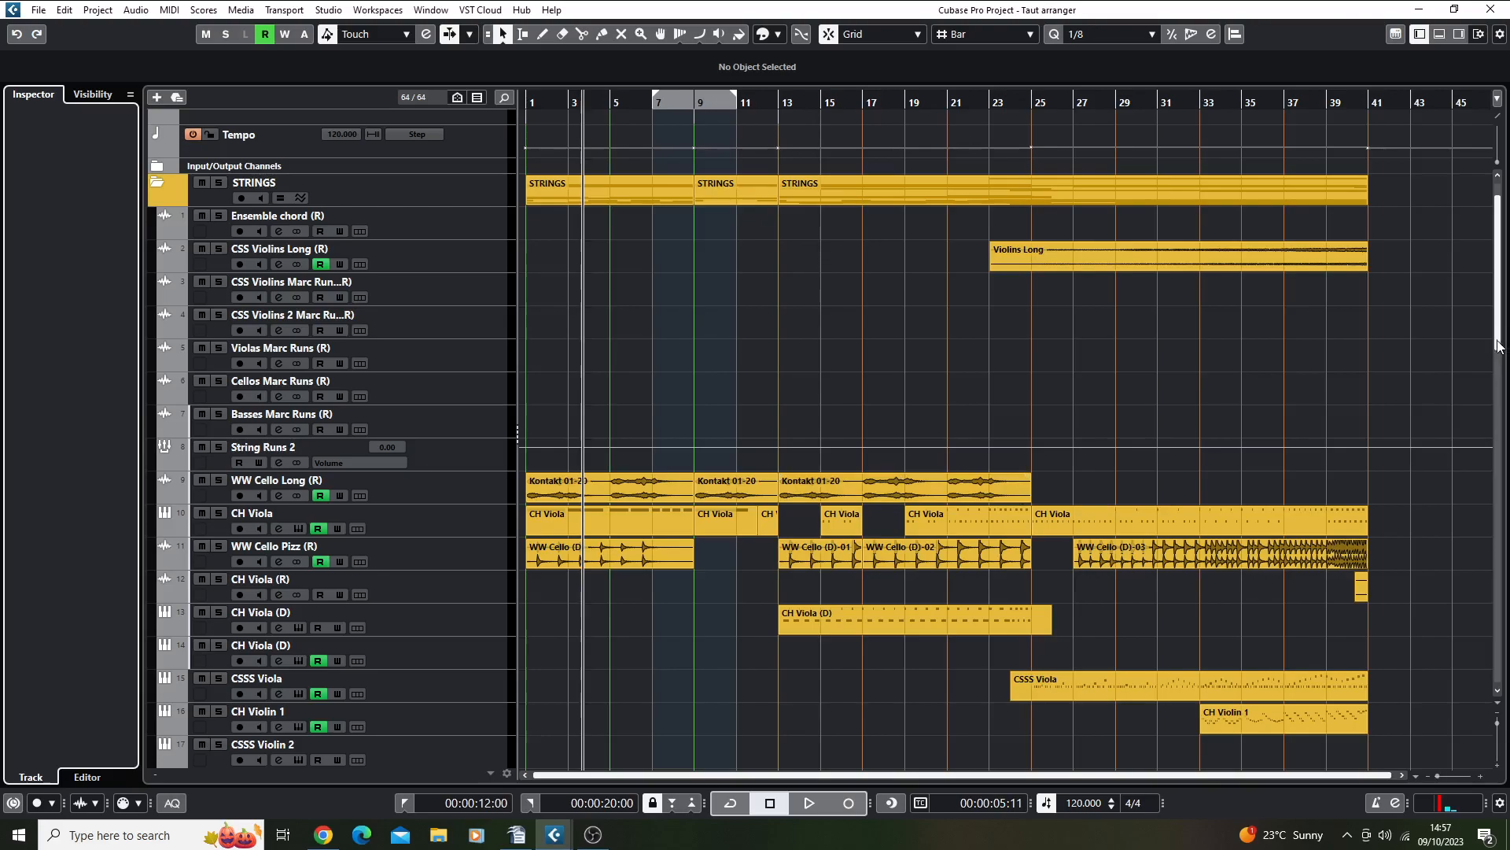
{"action": "mouse_move", "coordinate": [1497, 338]}
{"action": "left_mouse_down"}
{"action": "mouse_move", "coordinate": [1498, 665]}
{"action": "mouse_move", "coordinate": [1498, 323]}
{"action": "left_mouse_up"}
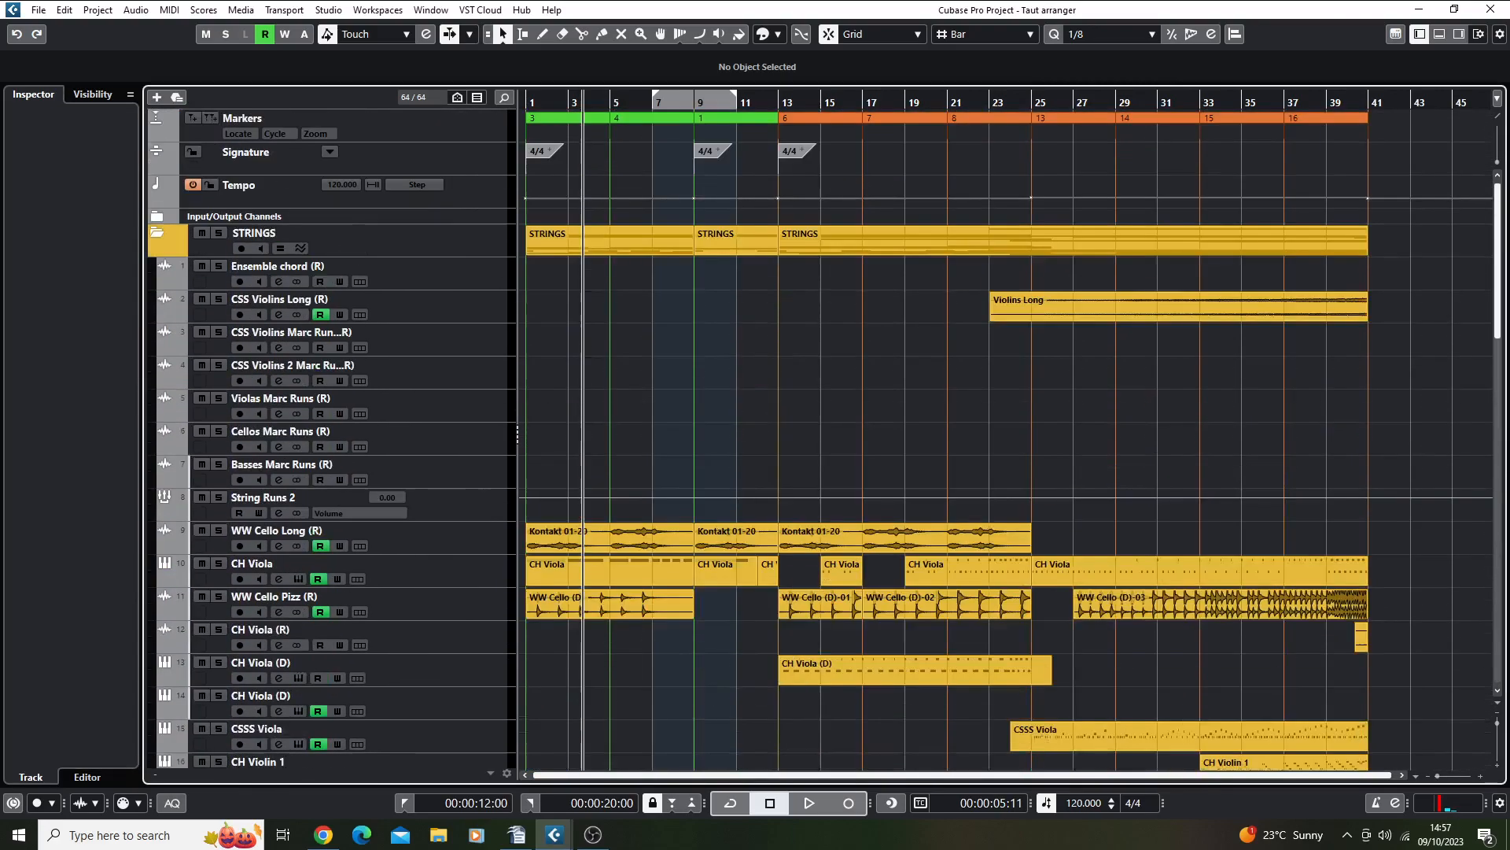
Undo the flattening of the arranger track.
{"action": "left_click", "coordinate": [64, 10]}
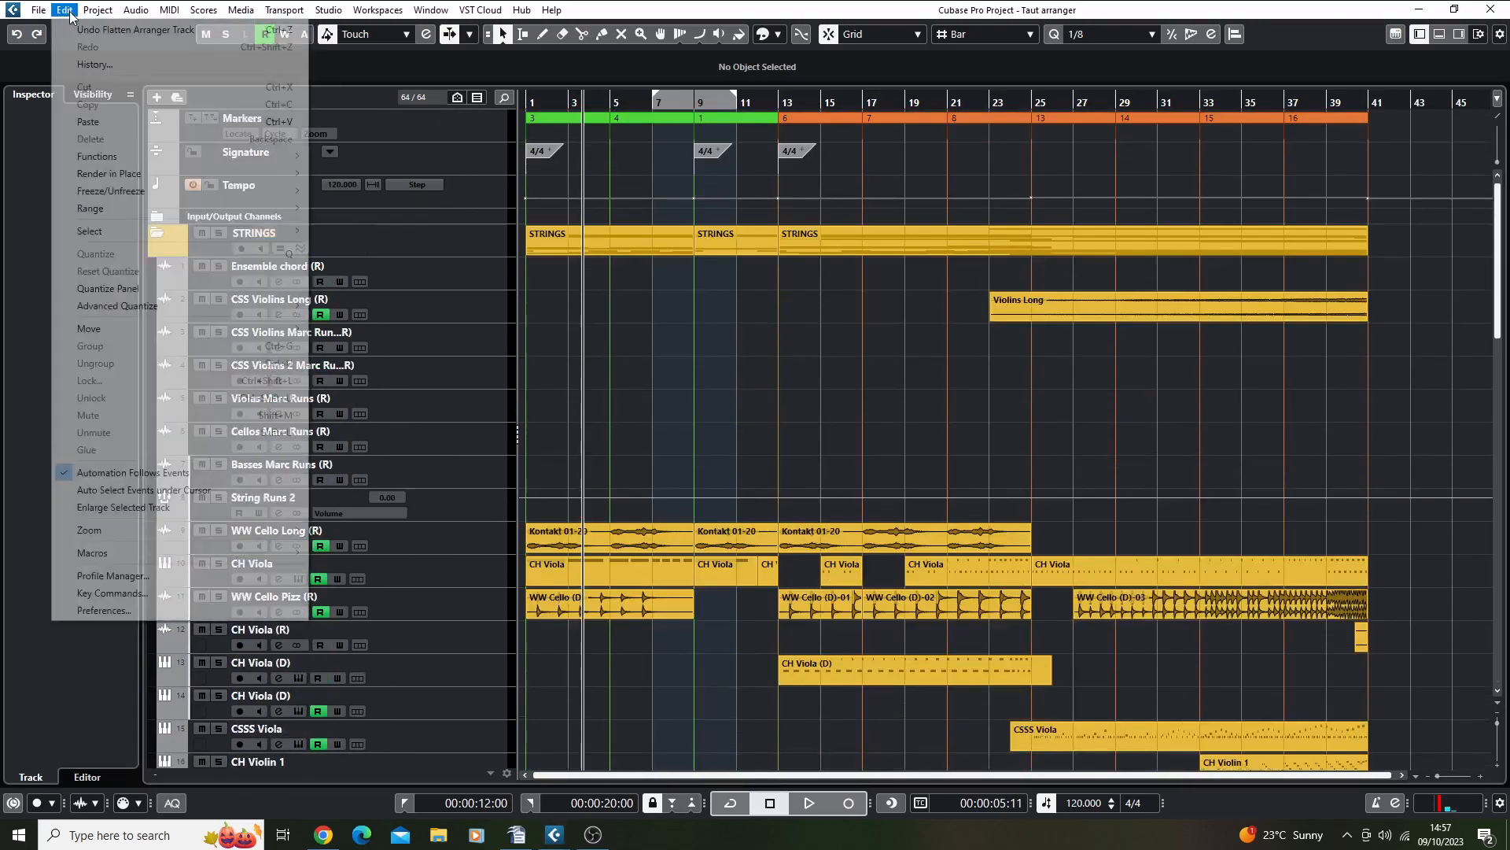
{"action": "left_click", "coordinate": [85, 30]}
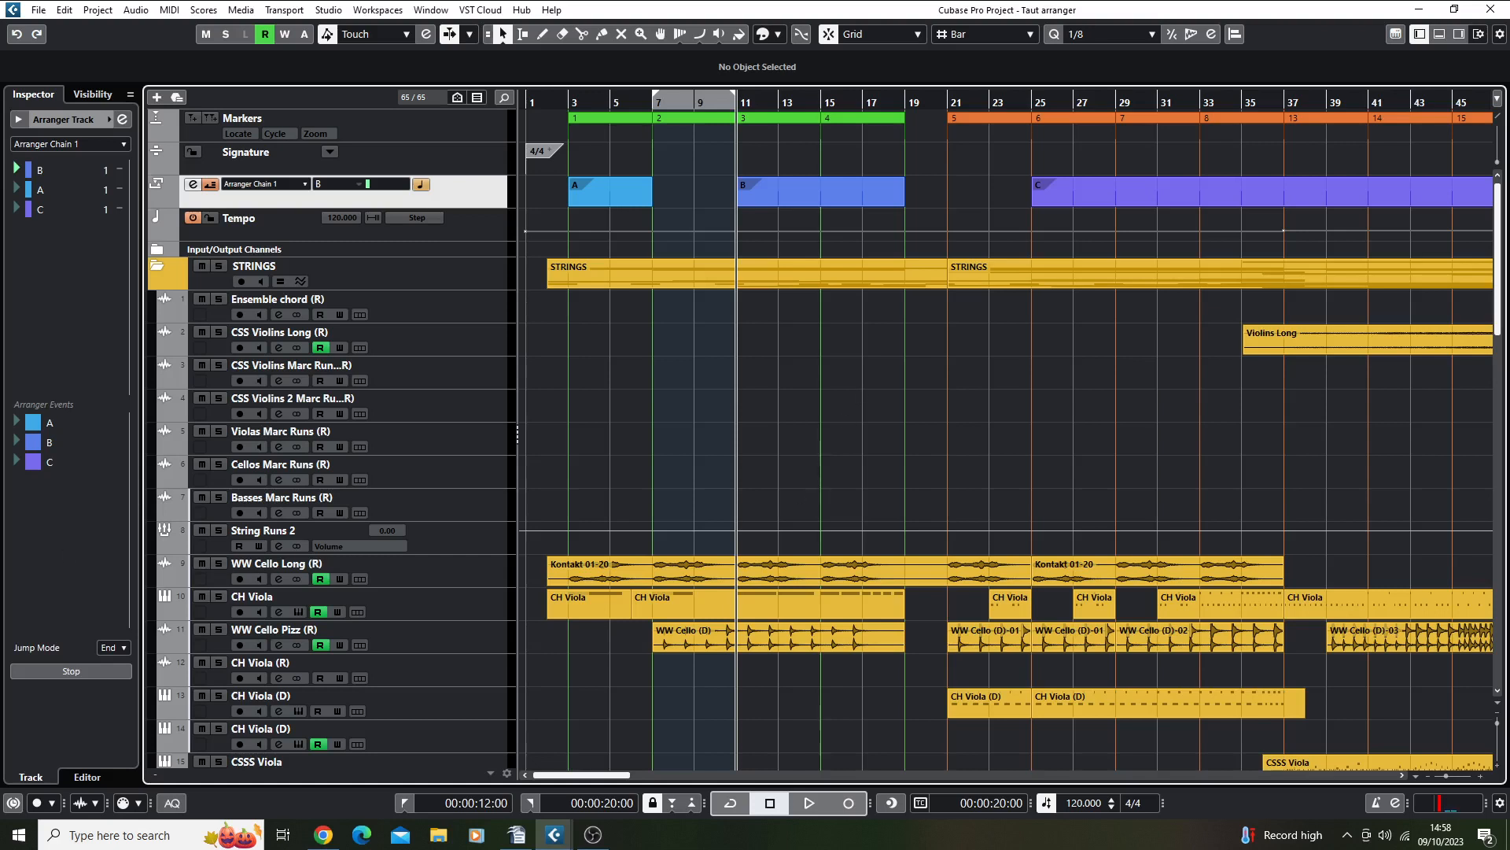
{"action": "left_click", "coordinate": [590, 839]}
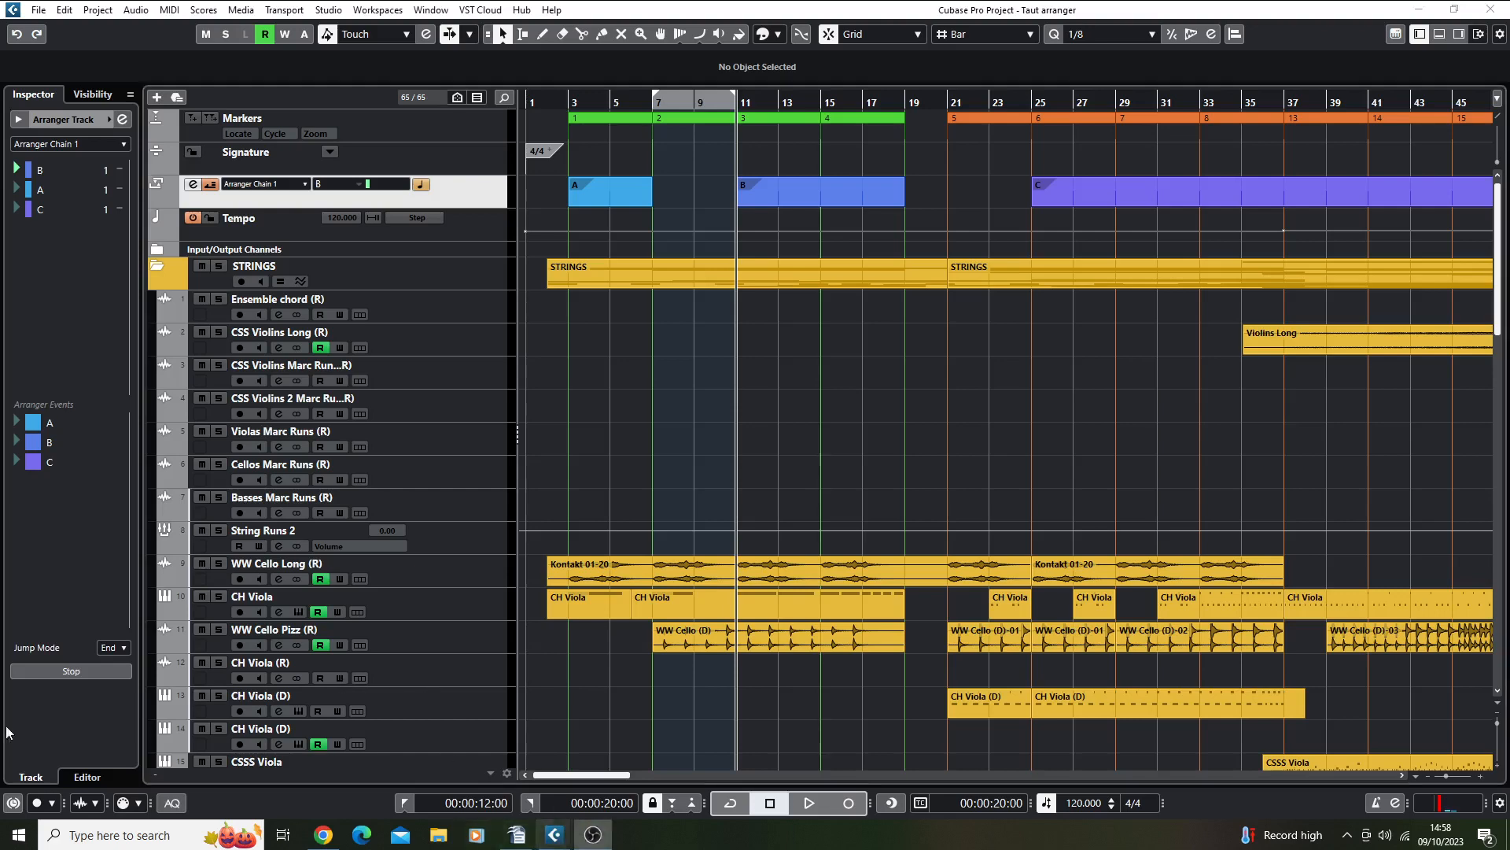